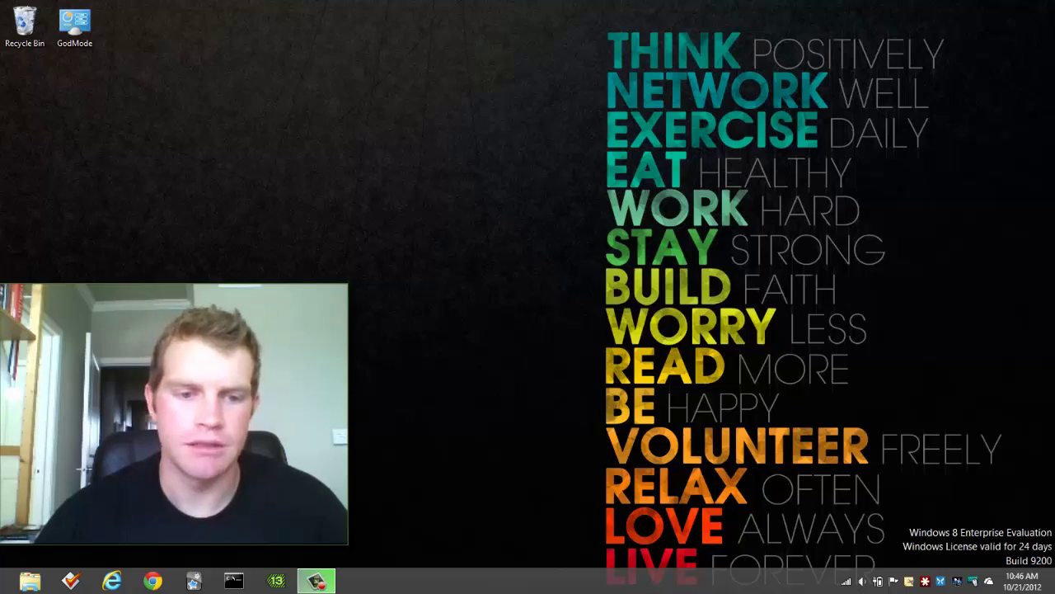
Step: Switch to Anki and view the deck options of Basic_Cytogenetics_Wick
{"action": "left_click", "coordinate": [193, 581]}
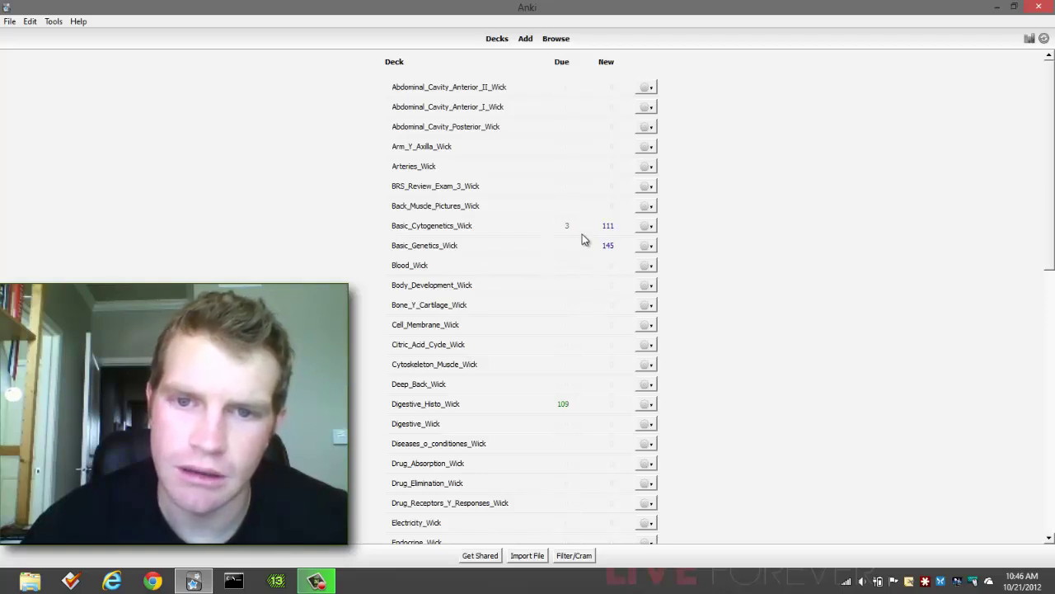
{"action": "left_click", "coordinate": [638, 227]}
{"action": "left_click", "coordinate": [658, 248]}
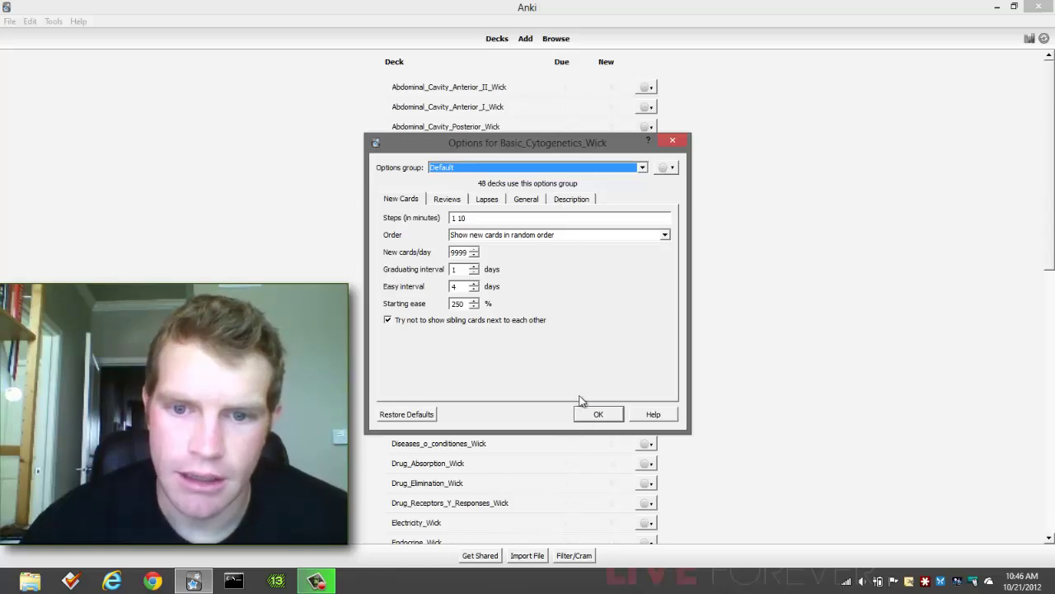
{"action": "left_click", "coordinate": [596, 414]}
{"action": "scroll", "coordinate": [554, 396], "scroll_direction": "down", "scroll_amount": 3}
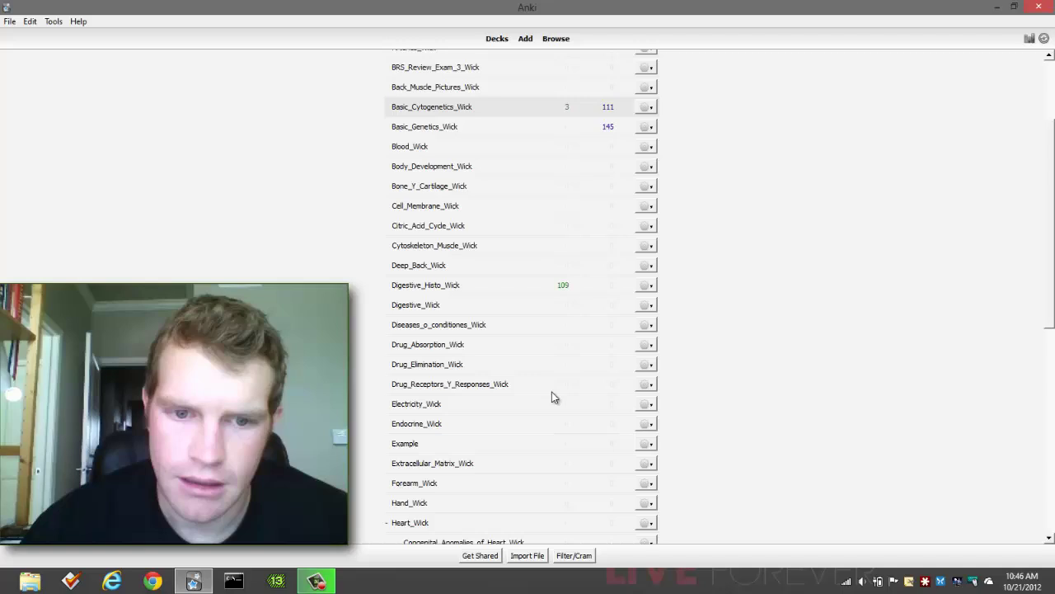
{"action": "left_click", "coordinate": [413, 445]}
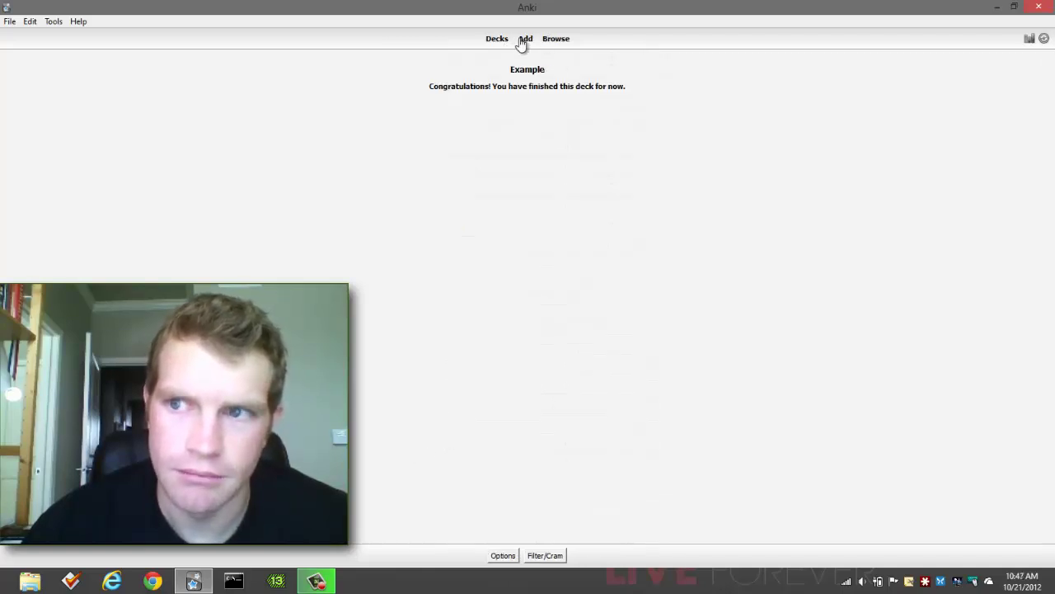
{"action": "left_click", "coordinate": [496, 39]}
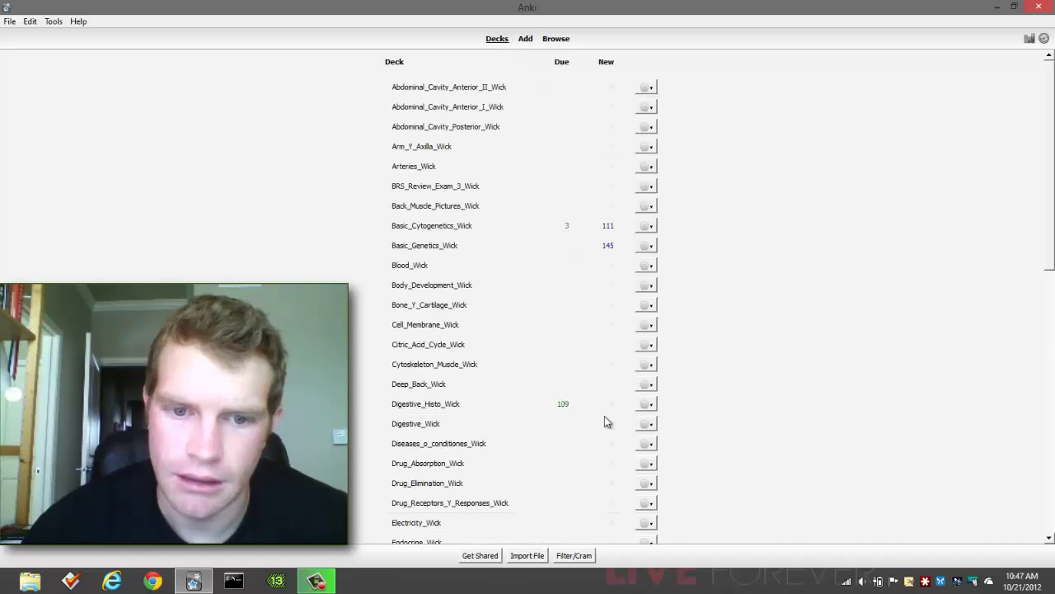
Step: Open the options for the Example deck from the deck list
{"action": "scroll", "coordinate": [605, 419], "scroll_direction": "down", "scroll_amount": 4}
{"action": "scroll", "coordinate": [583, 408], "scroll_direction": "down", "scroll_amount": 2}
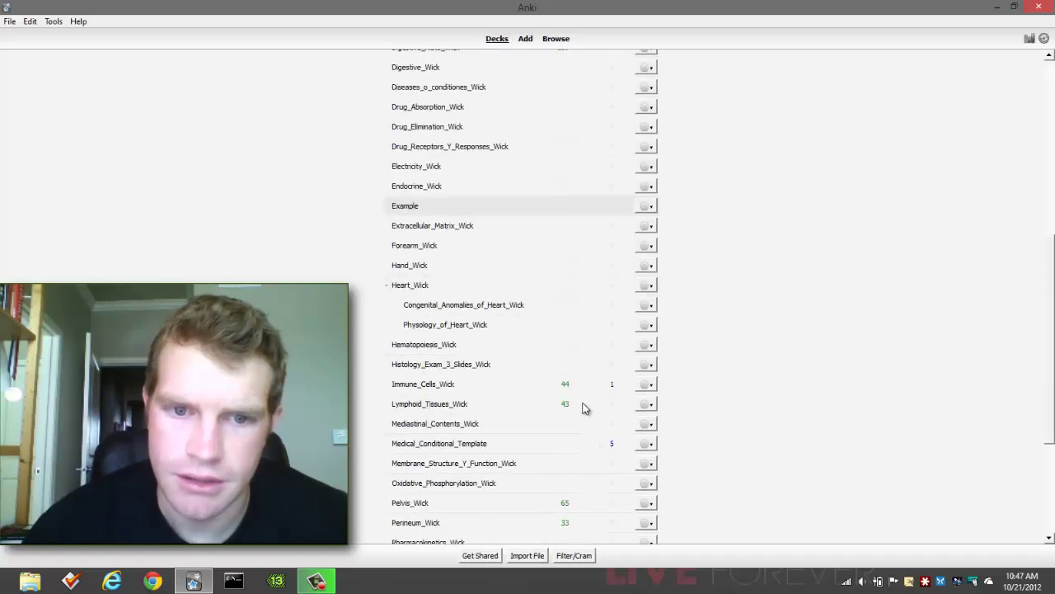
{"action": "scroll", "coordinate": [583, 407], "scroll_direction": "up", "scroll_amount": 2}
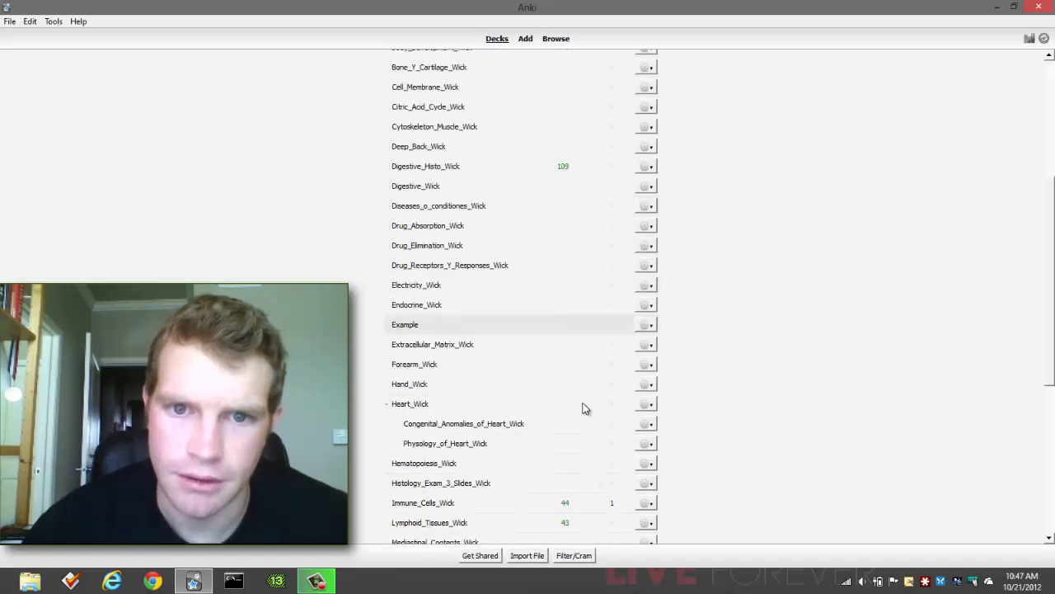
{"action": "left_click", "coordinate": [647, 325]}
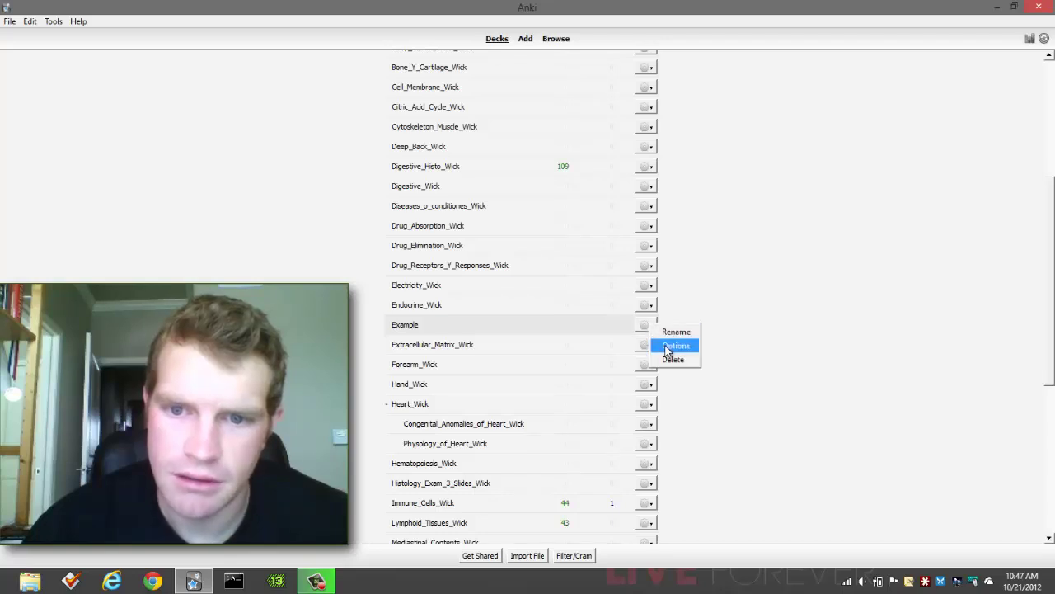
{"action": "left_click", "coordinate": [674, 345]}
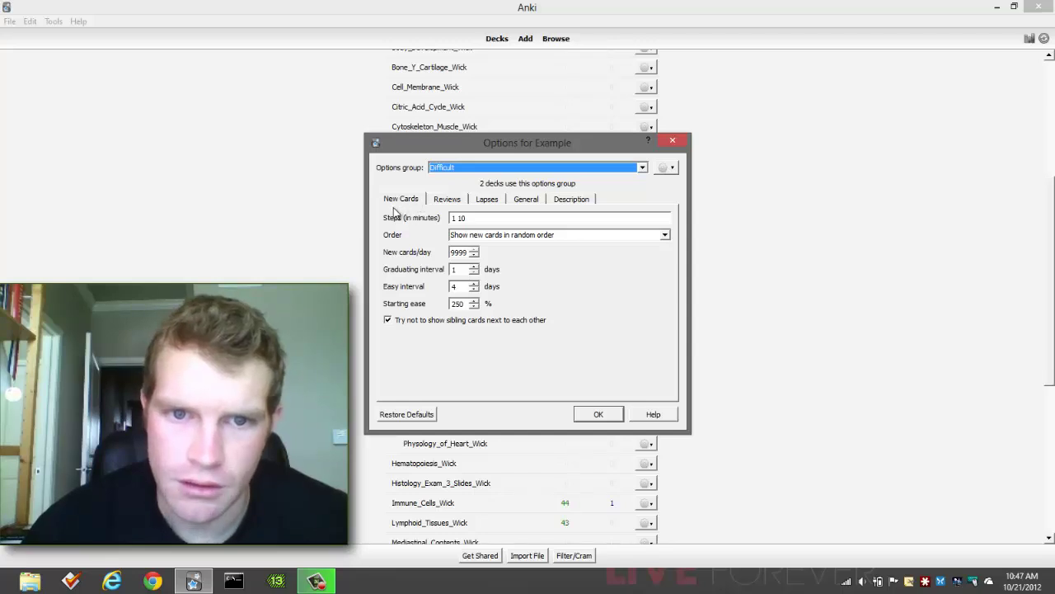
Step: Look through the Example deck's review, lapse, general and description settings, ending back at the new card settings
{"action": "left_click", "coordinate": [445, 202]}
{"action": "left_click", "coordinate": [495, 200]}
{"action": "left_click", "coordinate": [526, 200]}
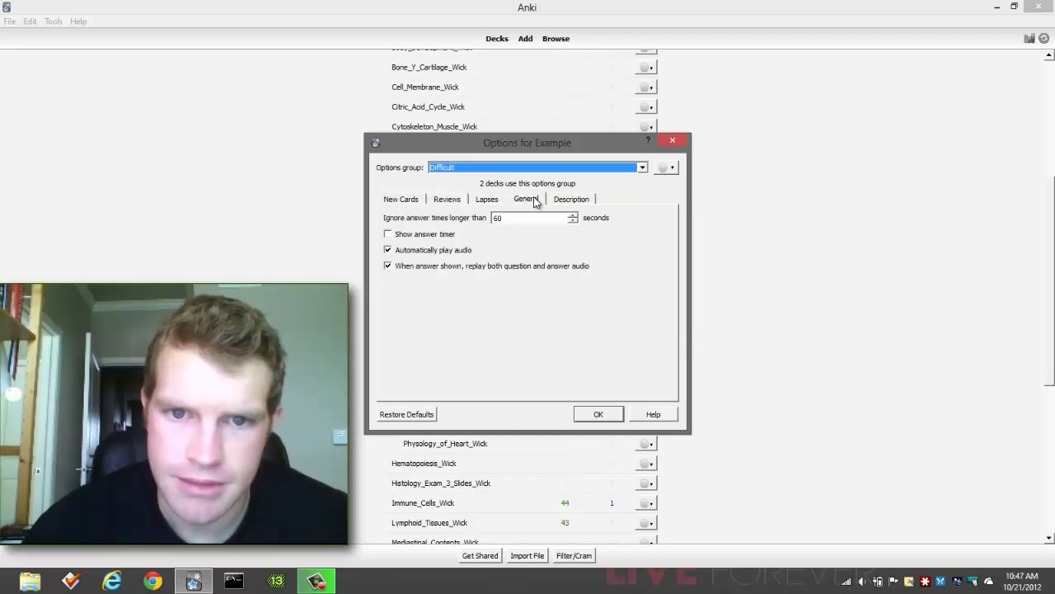
{"action": "left_click", "coordinate": [570, 201]}
{"action": "left_click", "coordinate": [410, 202]}
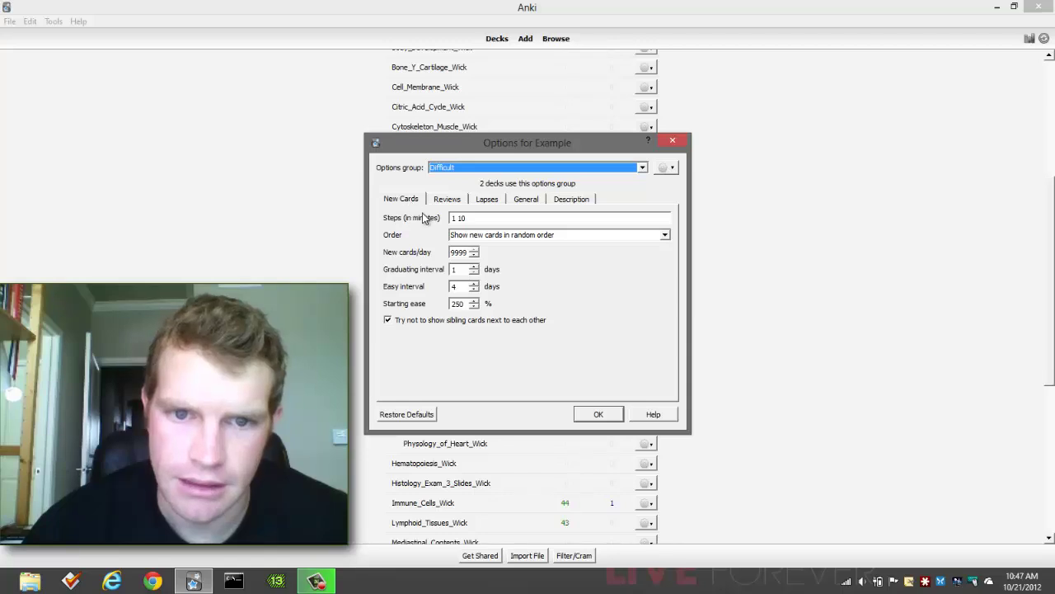
Step: Set the new card learning steps of the Example deck to 1 10 20 60 minutes
{"action": "left_click_drag", "start_coordinate": [475, 217], "coordinate": [452, 218]}
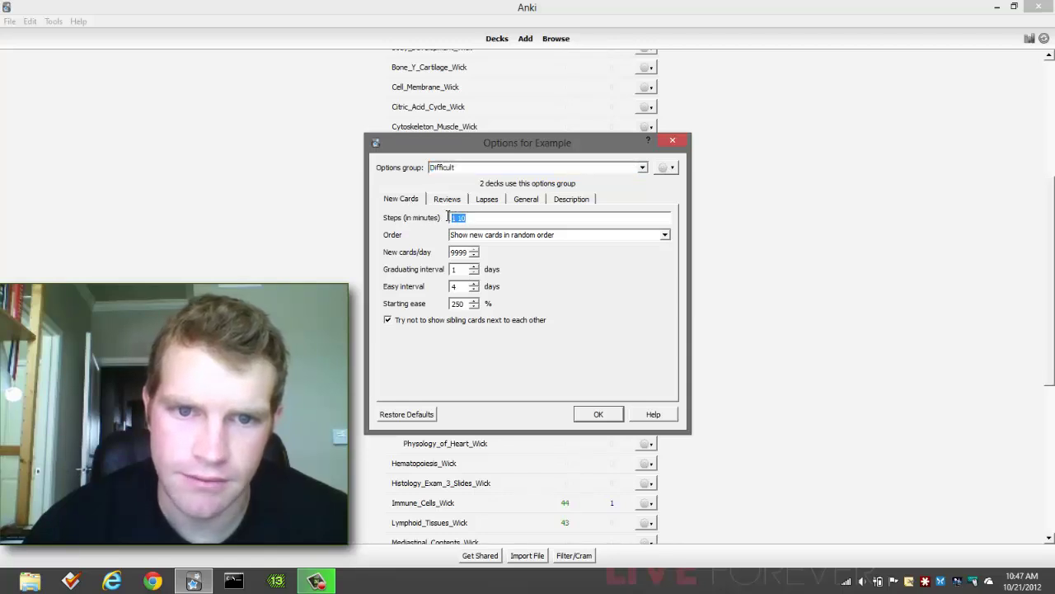
{"action": "left_click", "coordinate": [487, 218]}
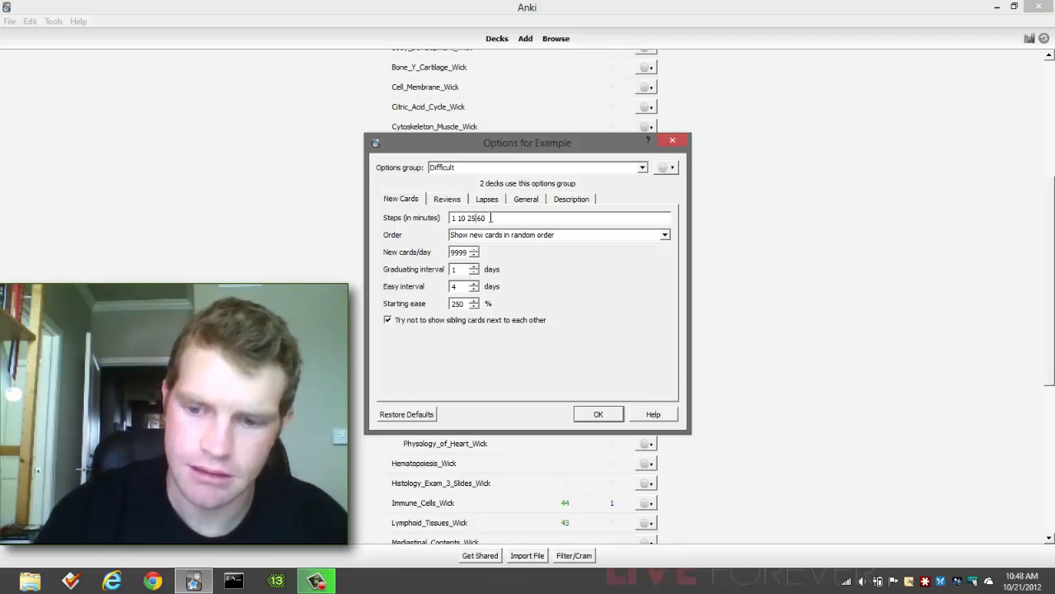
{"action": "key", "text": "BackSpace"}
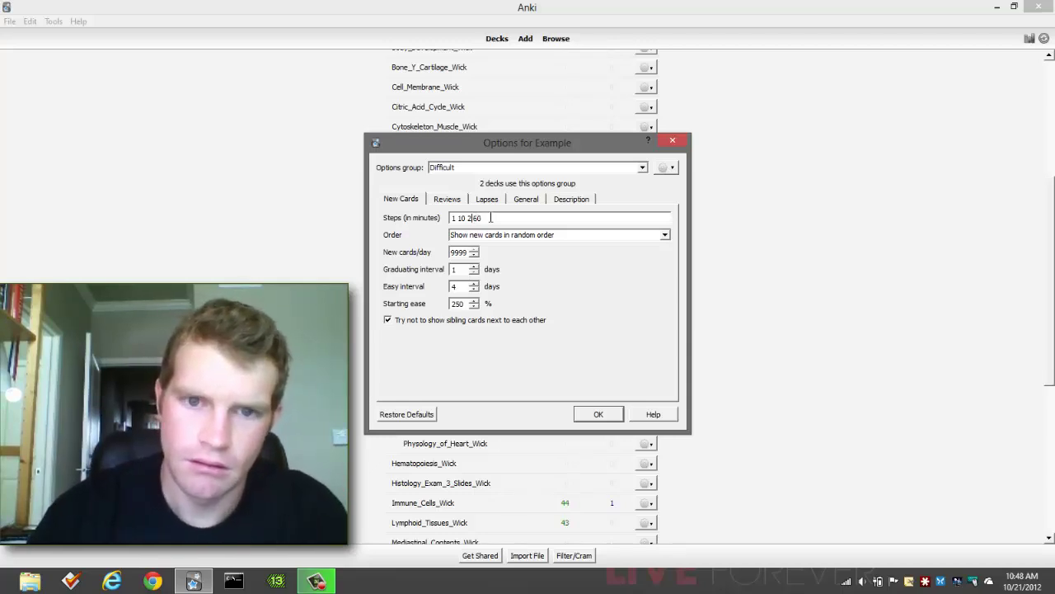
{"action": "type", "text": "0"}
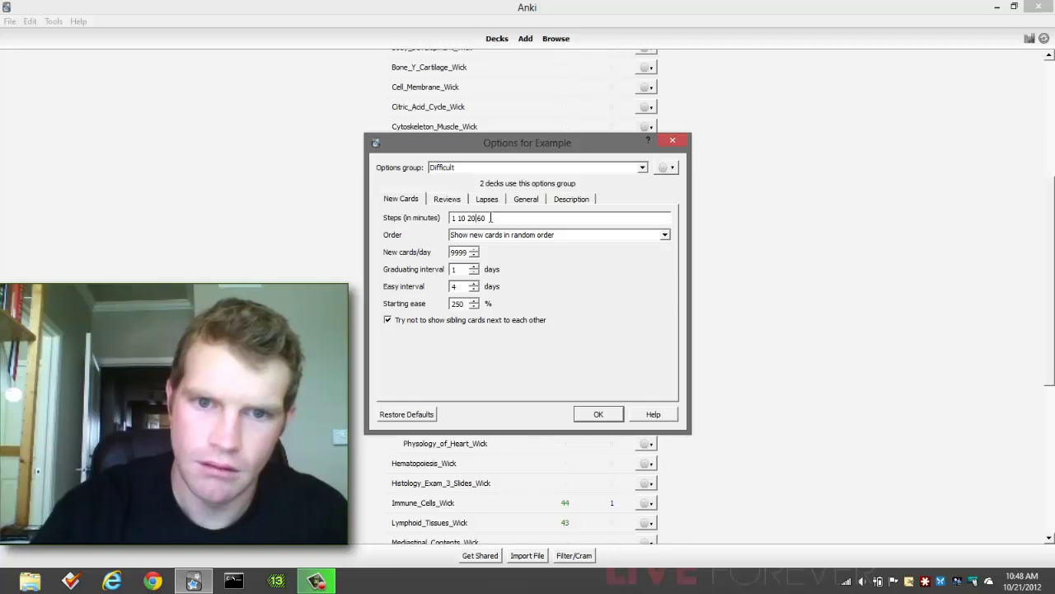
Step: Choose to show new cards in random order after reviewing the order choices
{"action": "left_click", "coordinate": [662, 235]}
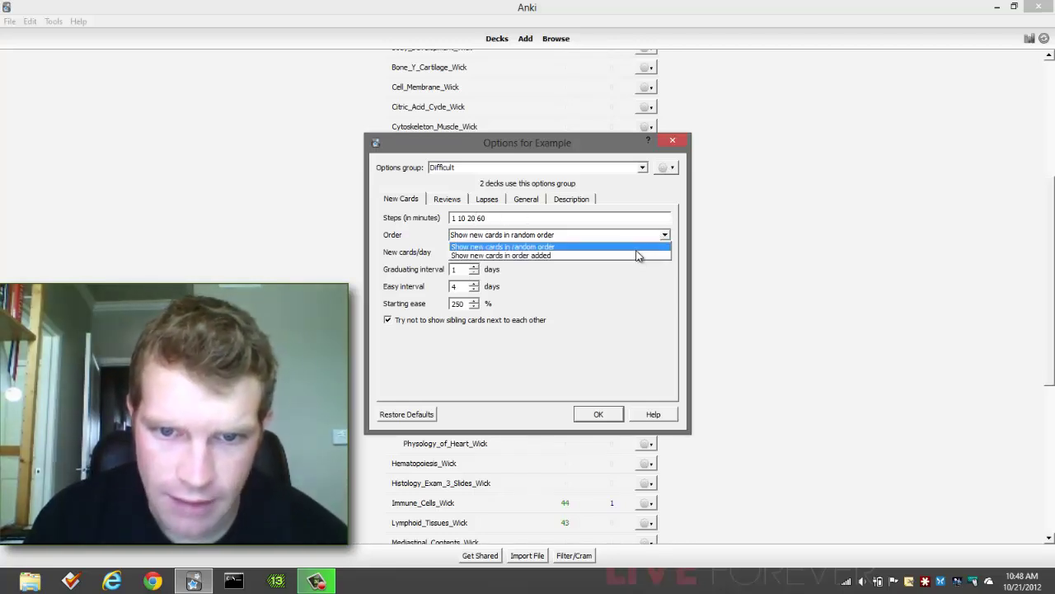
{"action": "left_click", "coordinate": [636, 249]}
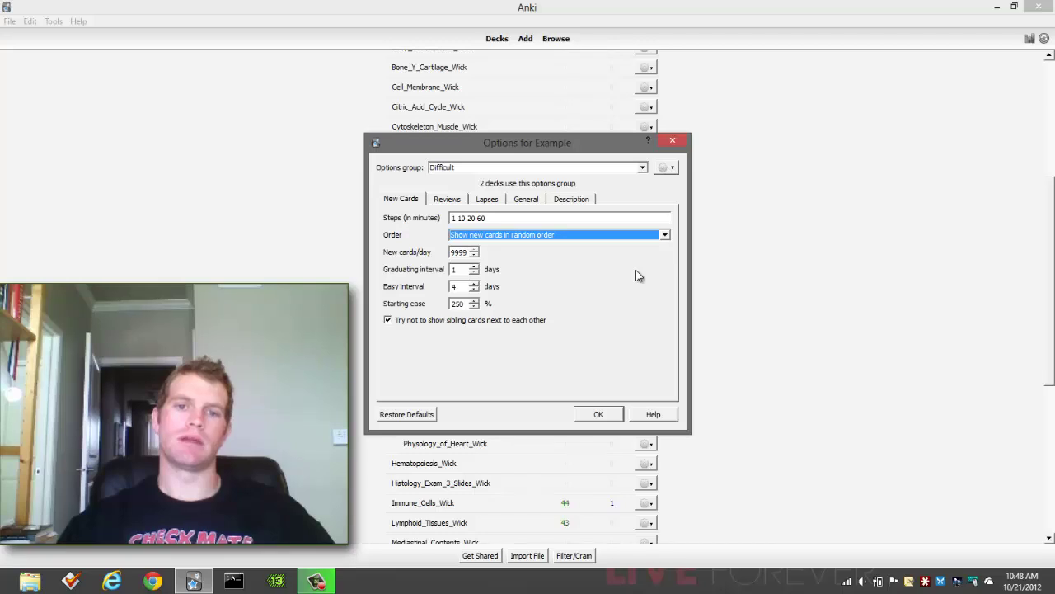
{"action": "left_click", "coordinate": [665, 236]}
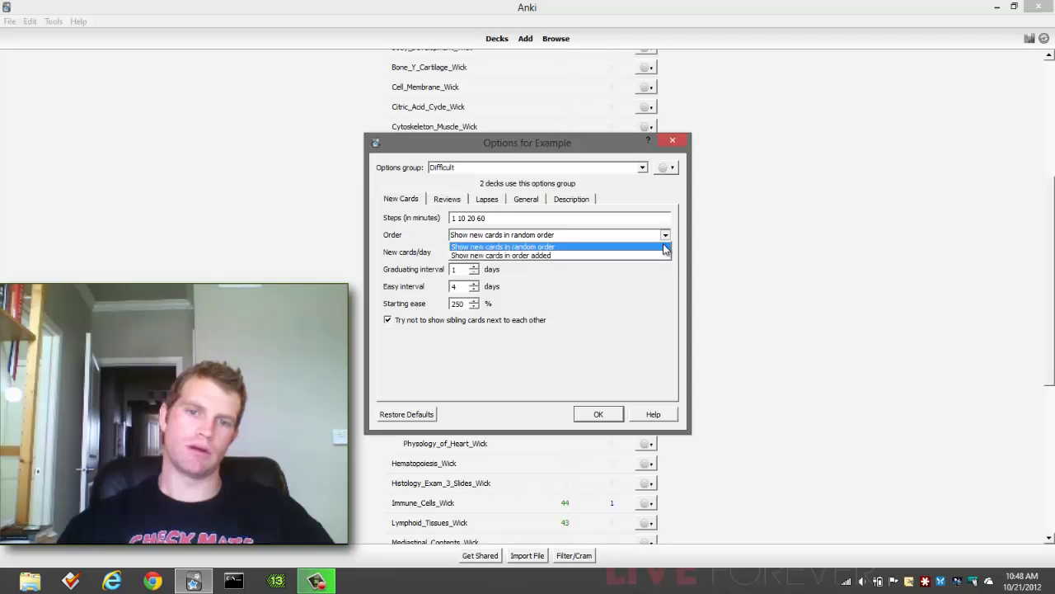
{"action": "left_click", "coordinate": [666, 234]}
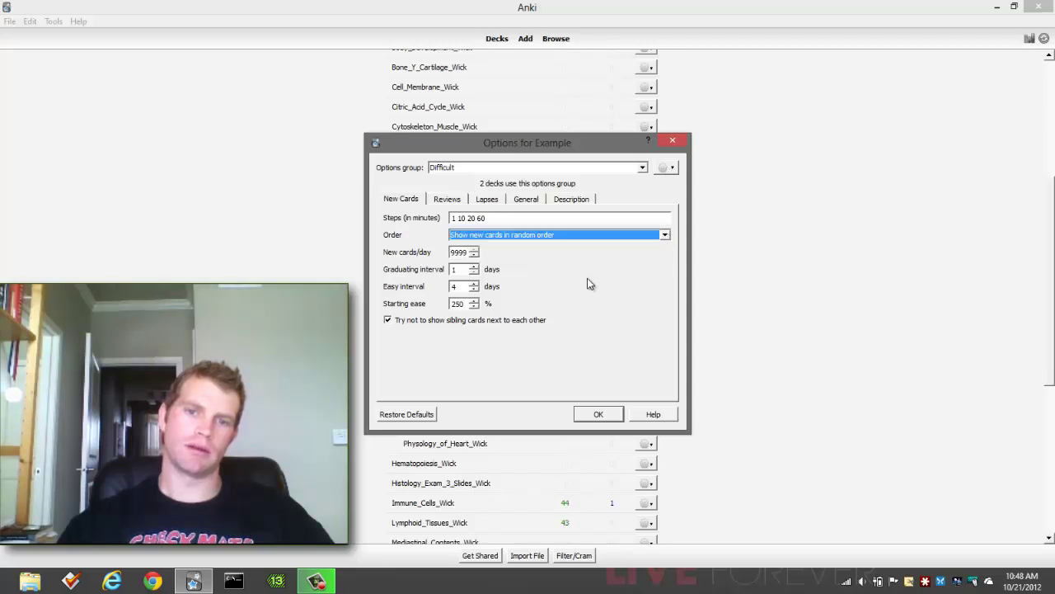
Step: Examine the new cards per day, learning steps and graduating interval, with the options dialog moved clear of the deck list
{"action": "left_click", "coordinate": [460, 252]}
{"action": "double_click", "coordinate": [460, 253]}
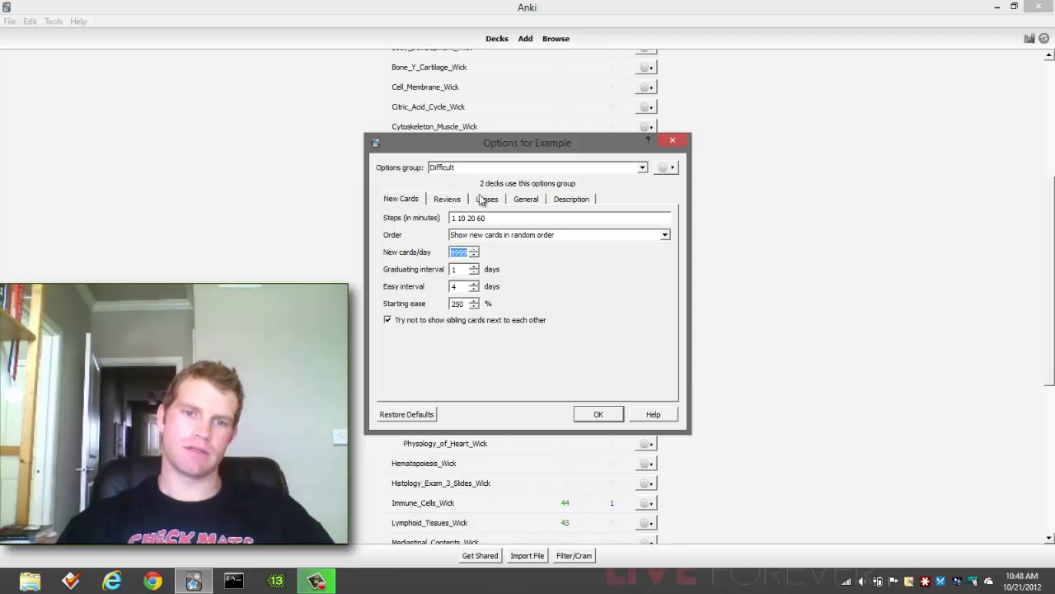
{"action": "left_click_drag", "start_coordinate": [497, 145], "coordinate": [803, 134]}
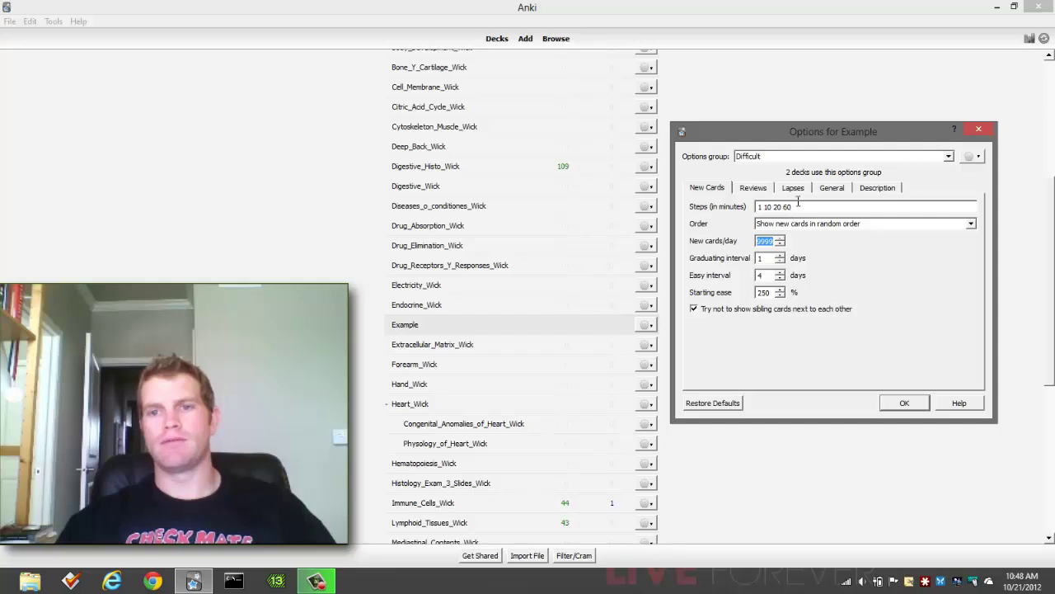
{"action": "left_click_drag", "start_coordinate": [799, 205], "coordinate": [747, 210]}
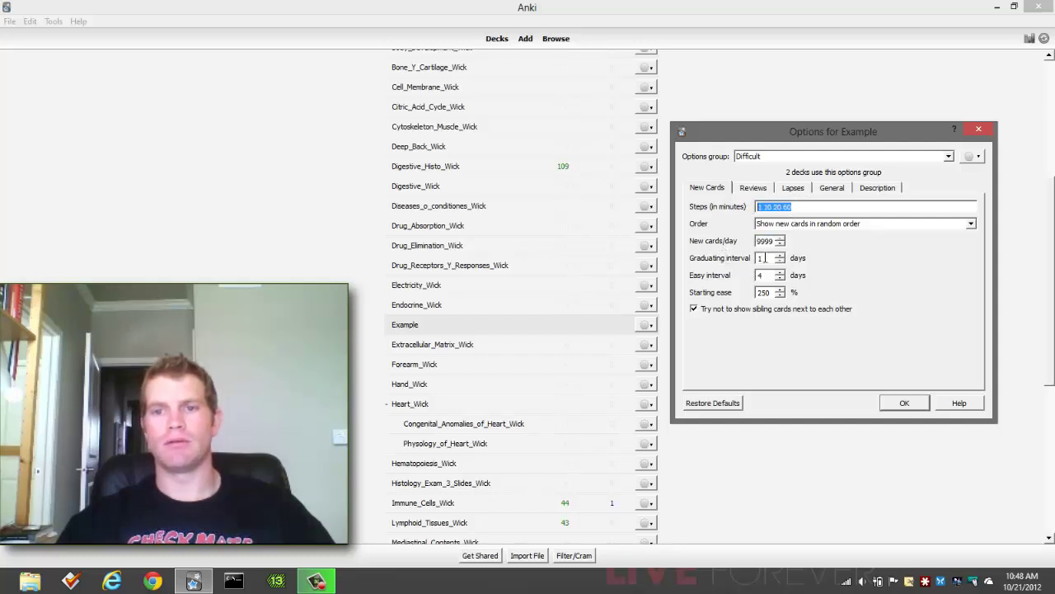
{"action": "double_click", "coordinate": [763, 257]}
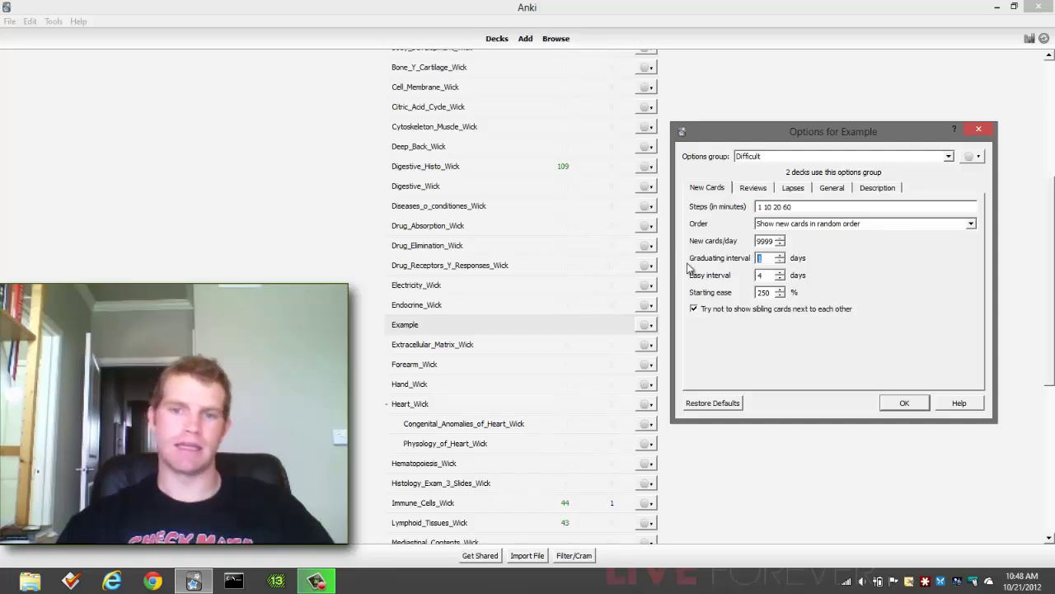
{"action": "left_click", "coordinate": [767, 257]}
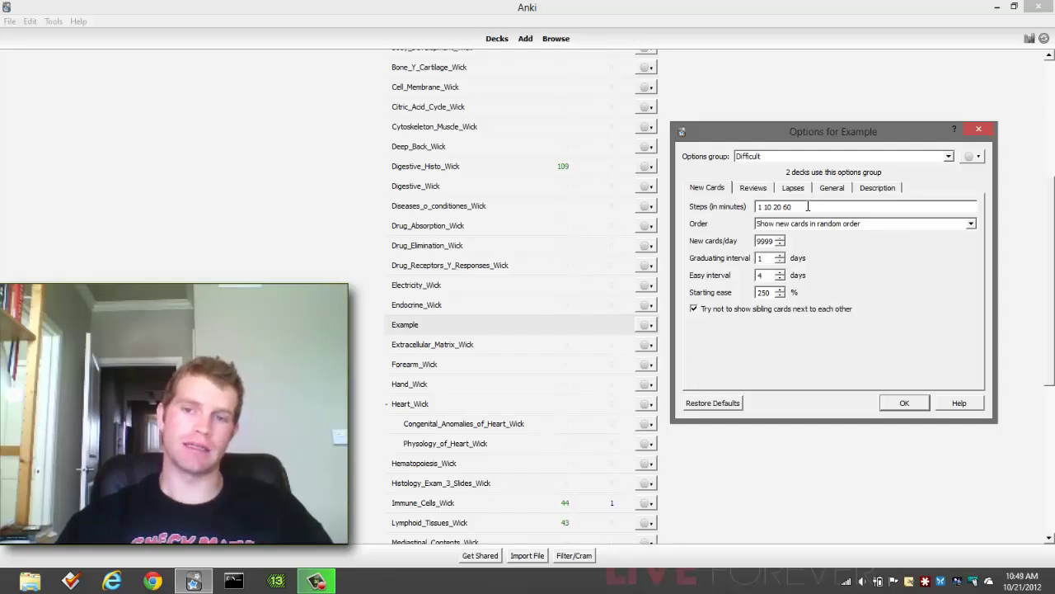
{"action": "left_click_drag", "start_coordinate": [790, 206], "coordinate": [774, 206]}
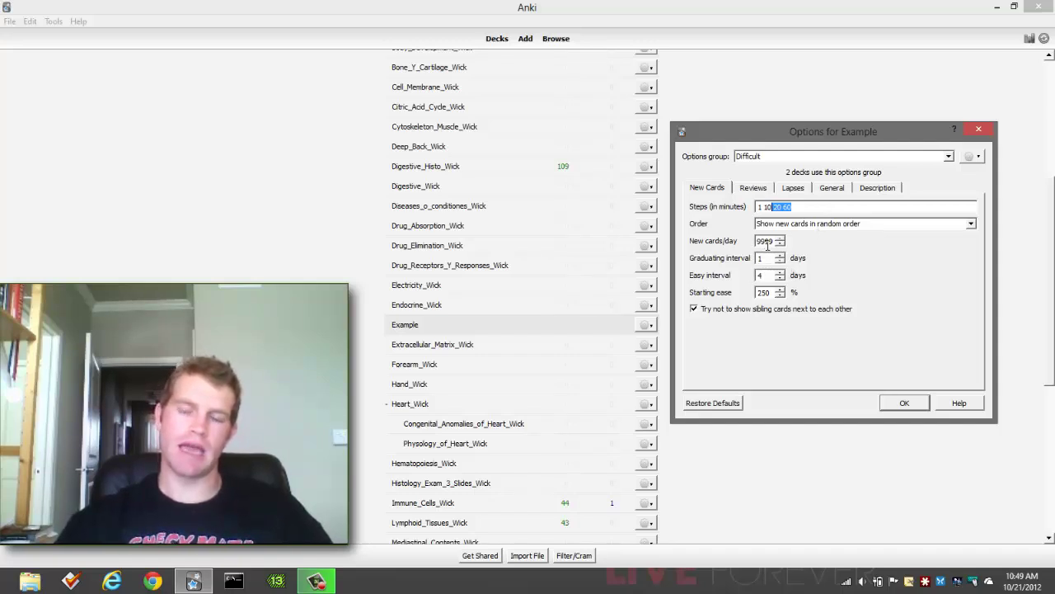
{"action": "left_click", "coordinate": [804, 207]}
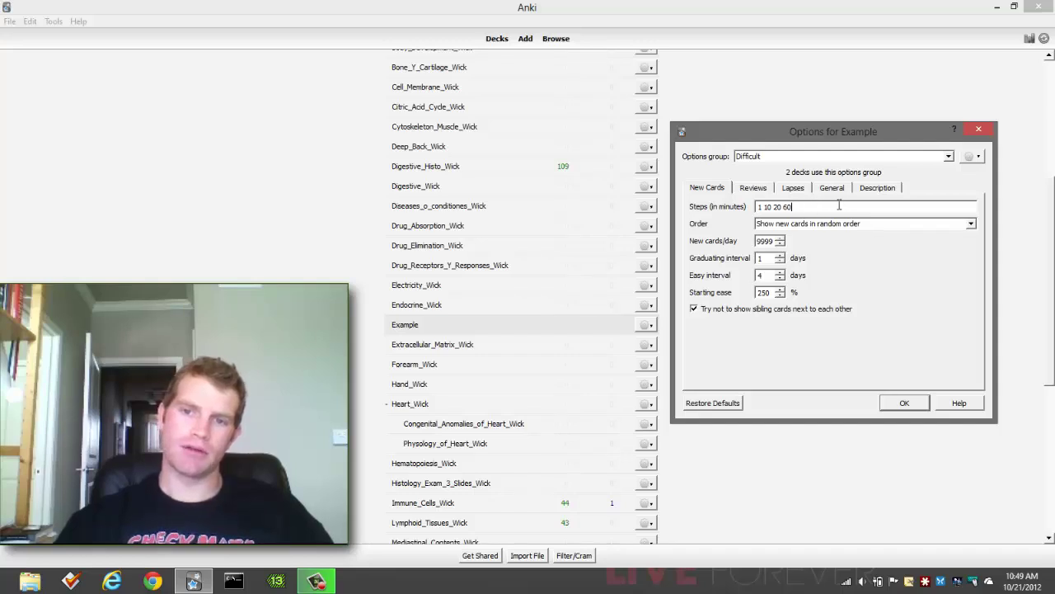
{"action": "left_click_drag", "start_coordinate": [793, 207], "coordinate": [756, 209]}
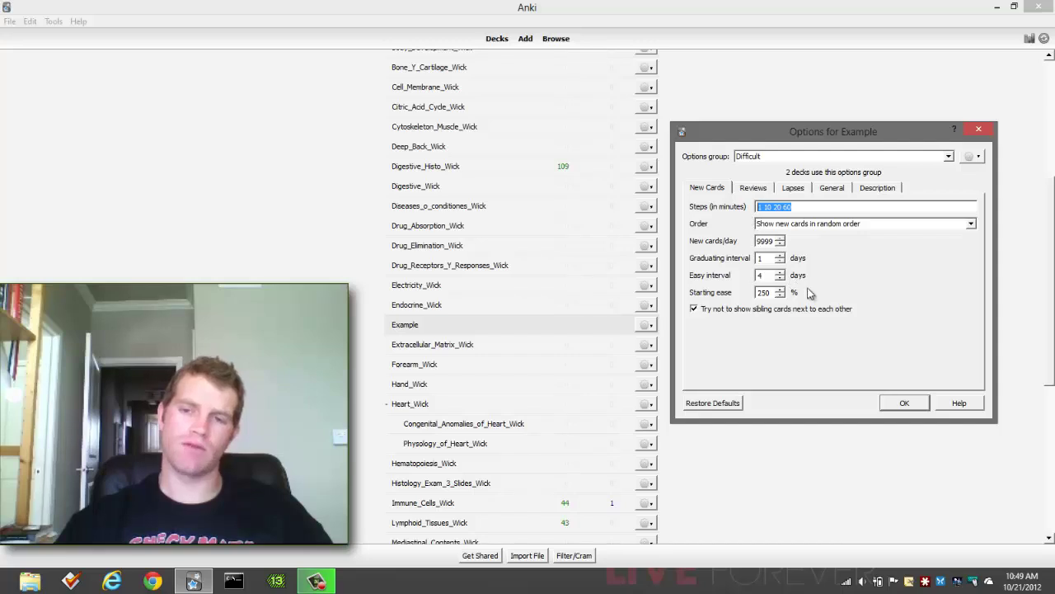
{"action": "left_click", "coordinate": [813, 208]}
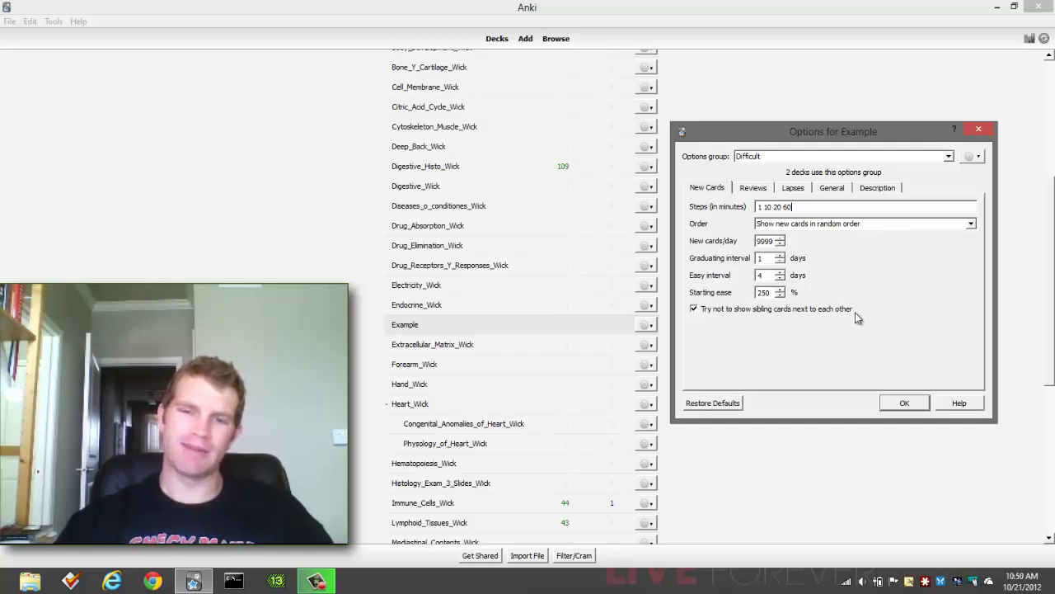
Step: Set the easy interval for new cards to 10 days
{"action": "double_click", "coordinate": [761, 275]}
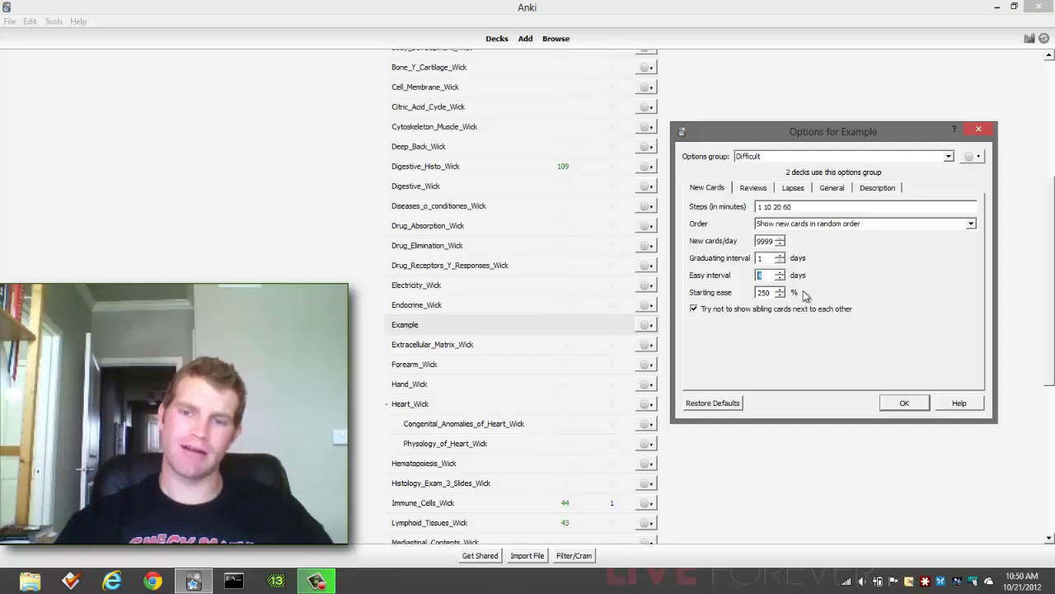
{"action": "type", "text": "4"}
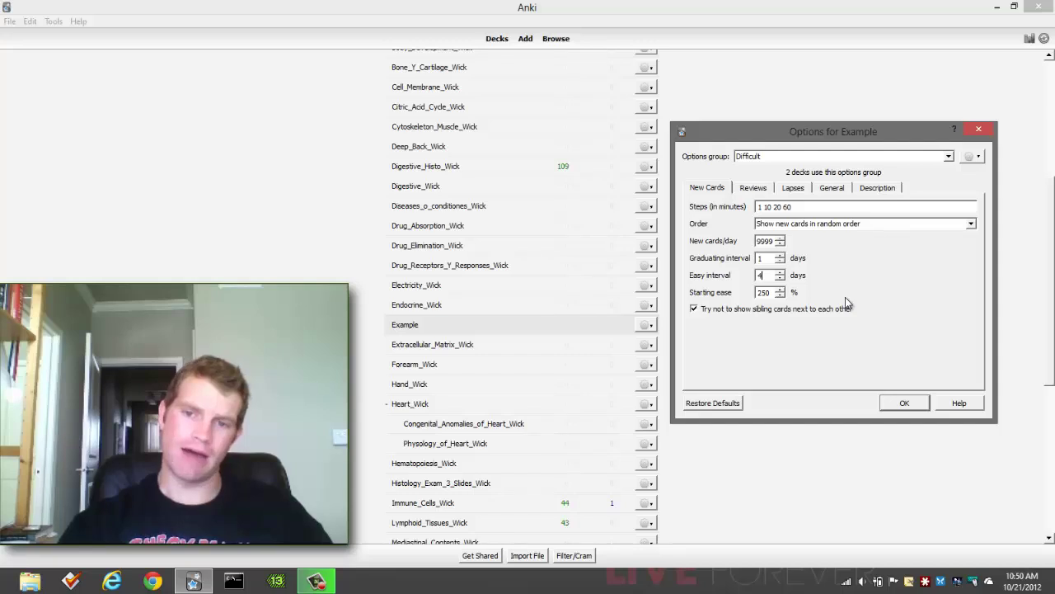
{"action": "key", "text": "BackSpace"}
{"action": "type", "text": "10"}
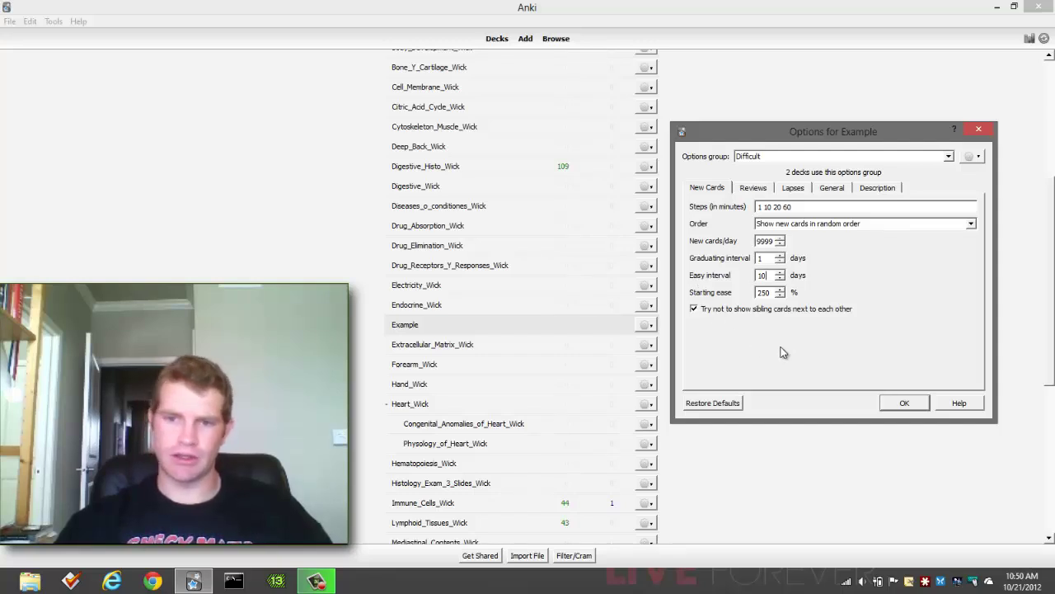
Step: Turn off the option that avoids showing sibling cards next to each other, and select the starting ease value
{"action": "left_click", "coordinate": [770, 292]}
{"action": "key", "text": "BackSpace"}
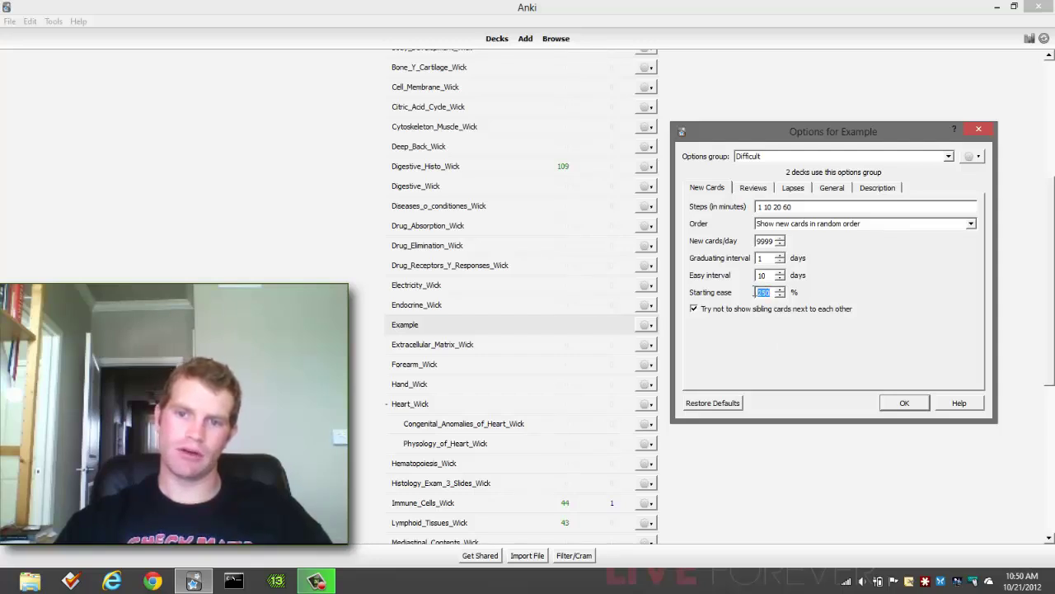
{"action": "left_click", "coordinate": [771, 309]}
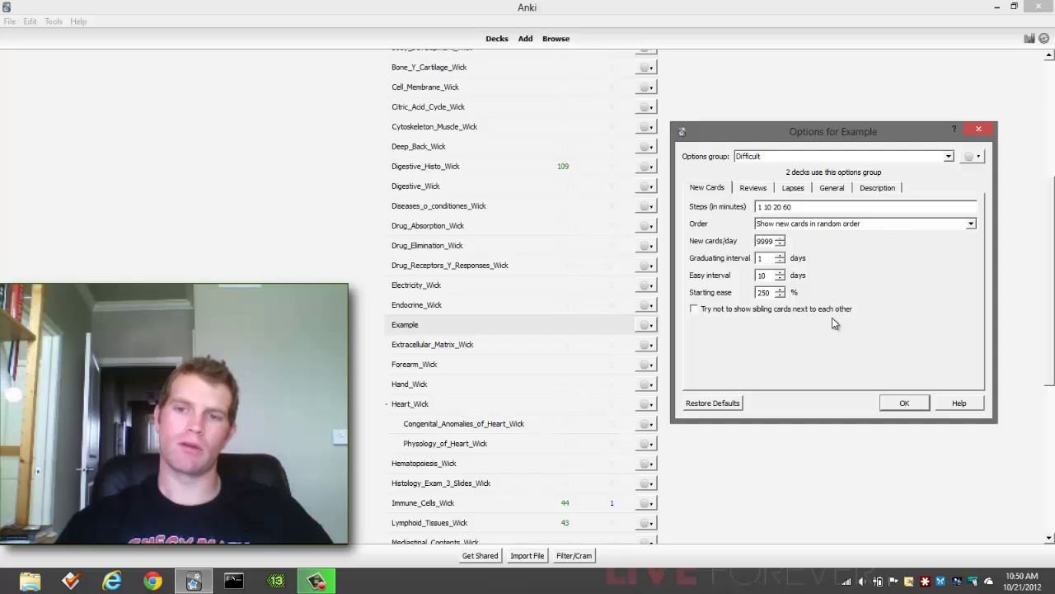
{"action": "left_click", "coordinate": [768, 292]}
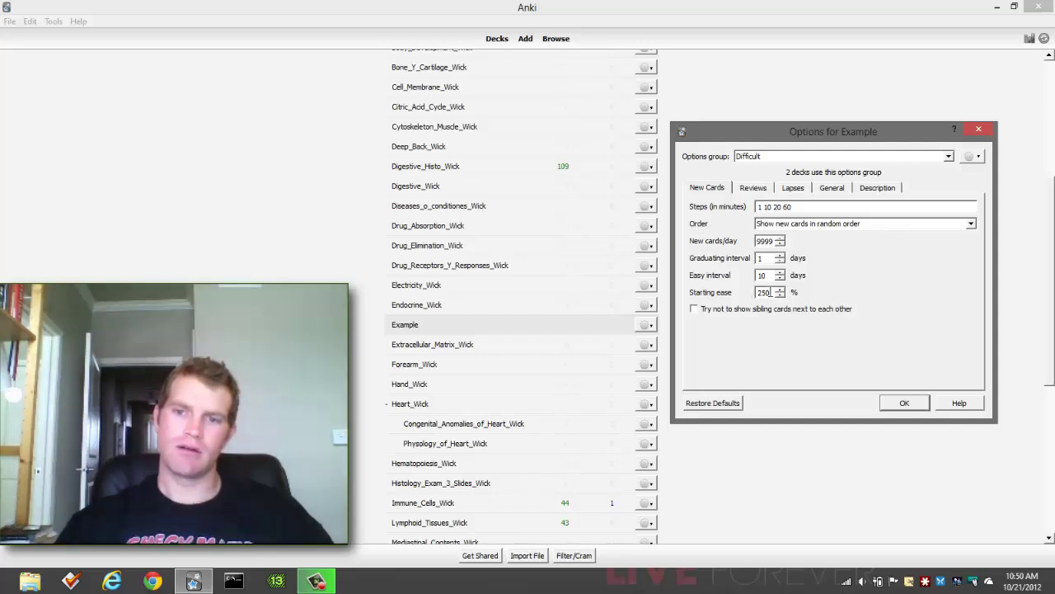
{"action": "double_click", "coordinate": [768, 292]}
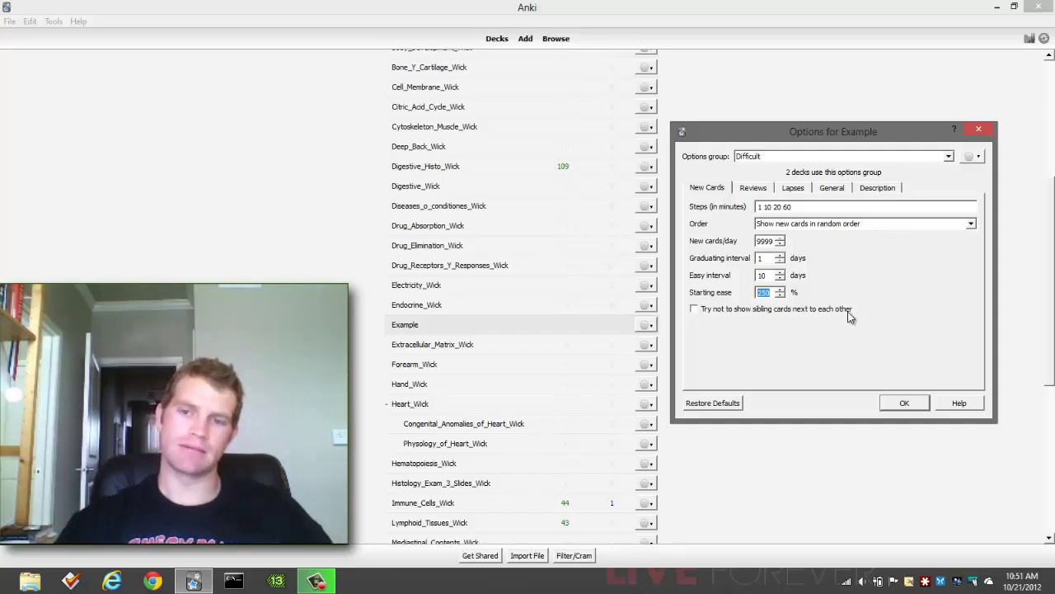
Step: Turn on the option to try not to show sibling cards next to each other
{"action": "left_click", "coordinate": [787, 310]}
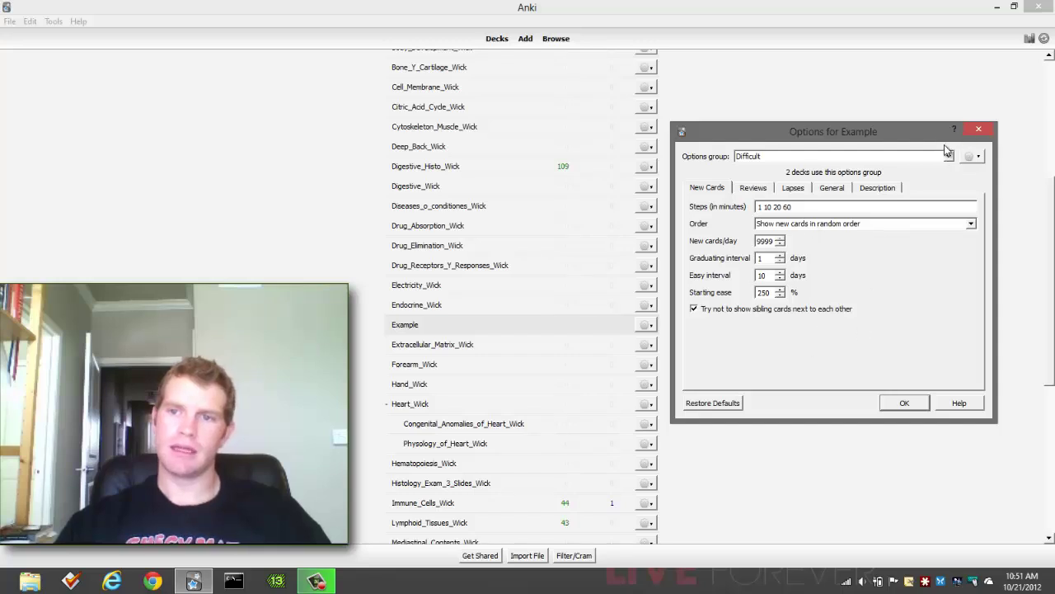
{"action": "left_click_drag", "start_coordinate": [929, 138], "coordinate": [869, 147]}
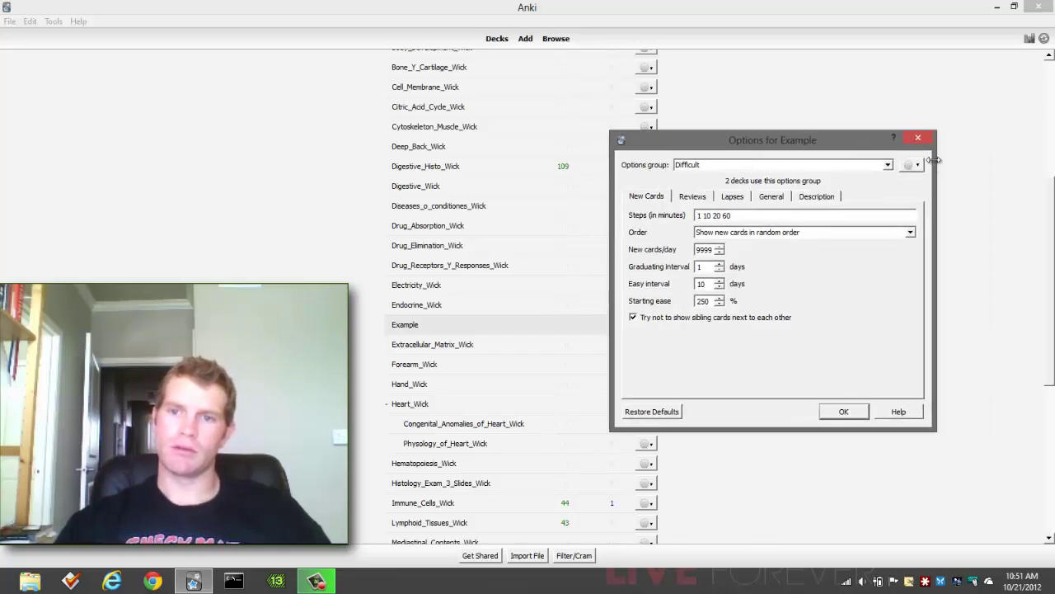
Step: Switch the Example deck's options group to Default and review the available groups
{"action": "left_click", "coordinate": [889, 165]}
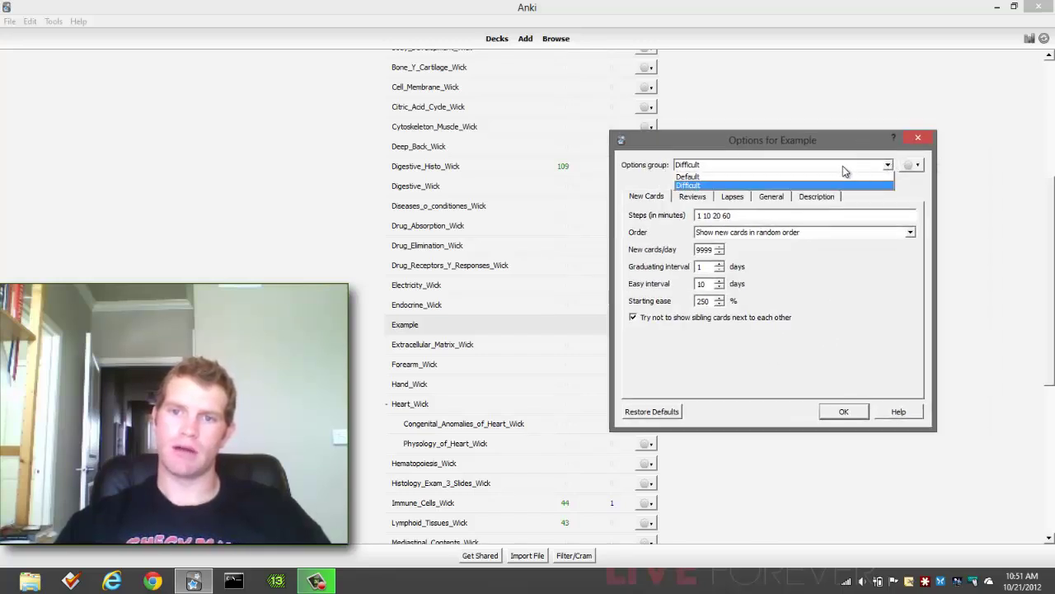
{"action": "left_click", "coordinate": [803, 178]}
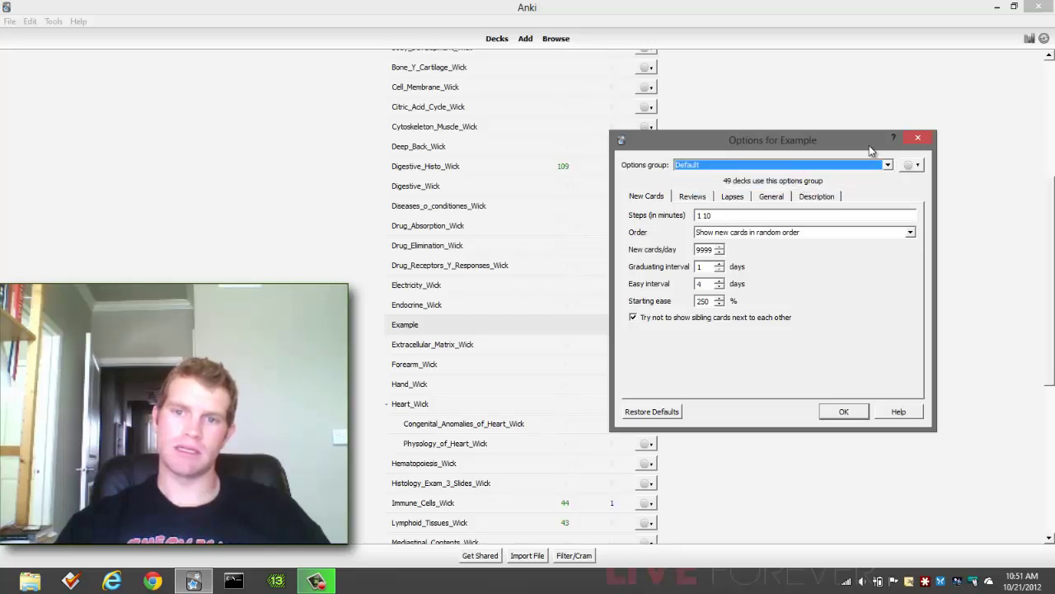
{"action": "left_click", "coordinate": [889, 165]}
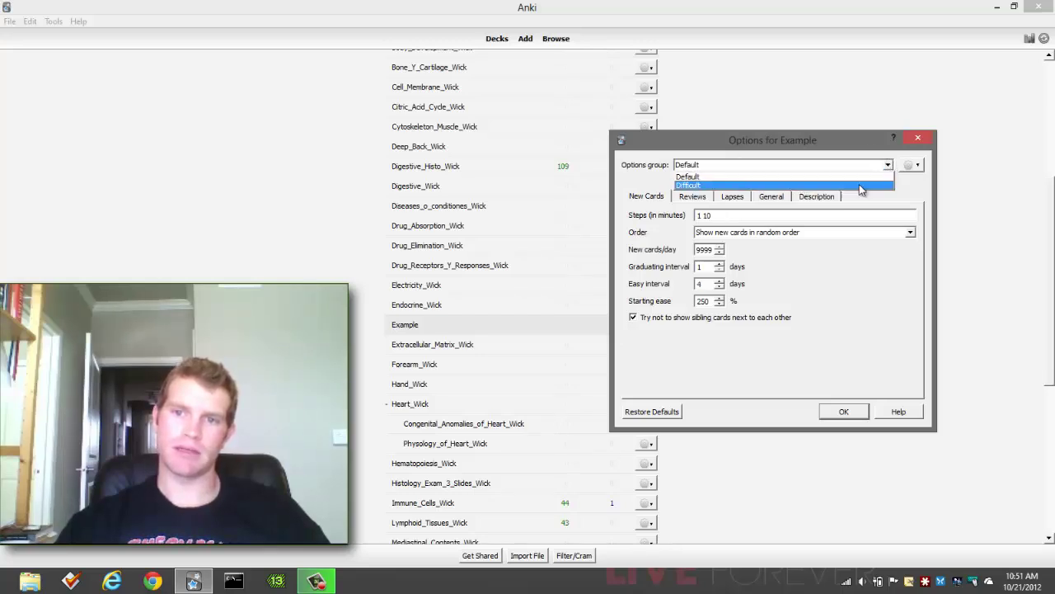
Step: Try to add a new options group named Difficult
{"action": "left_click", "coordinate": [912, 165]}
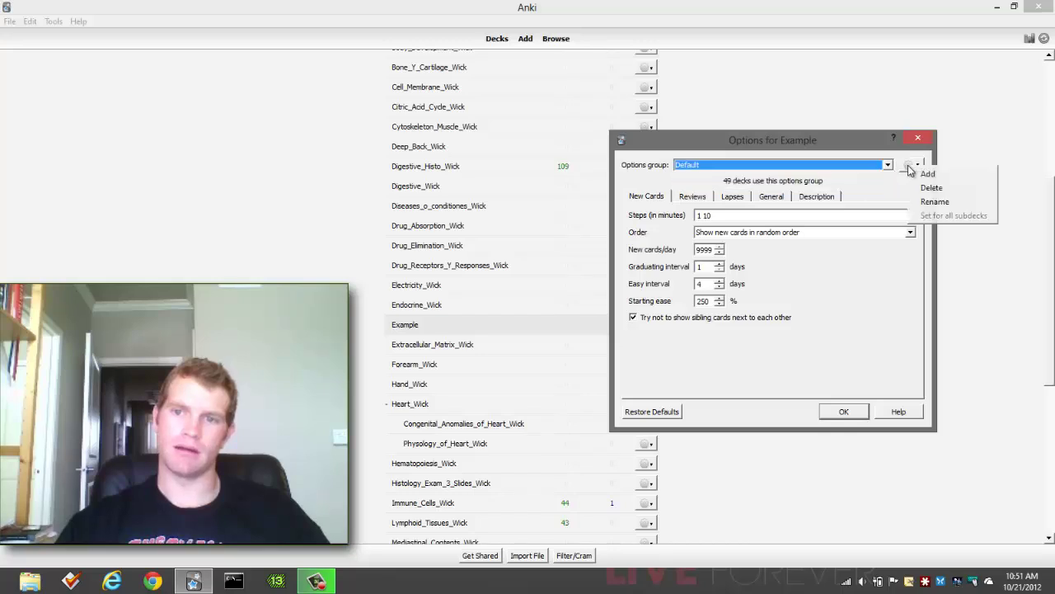
{"action": "key", "text": "Return"}
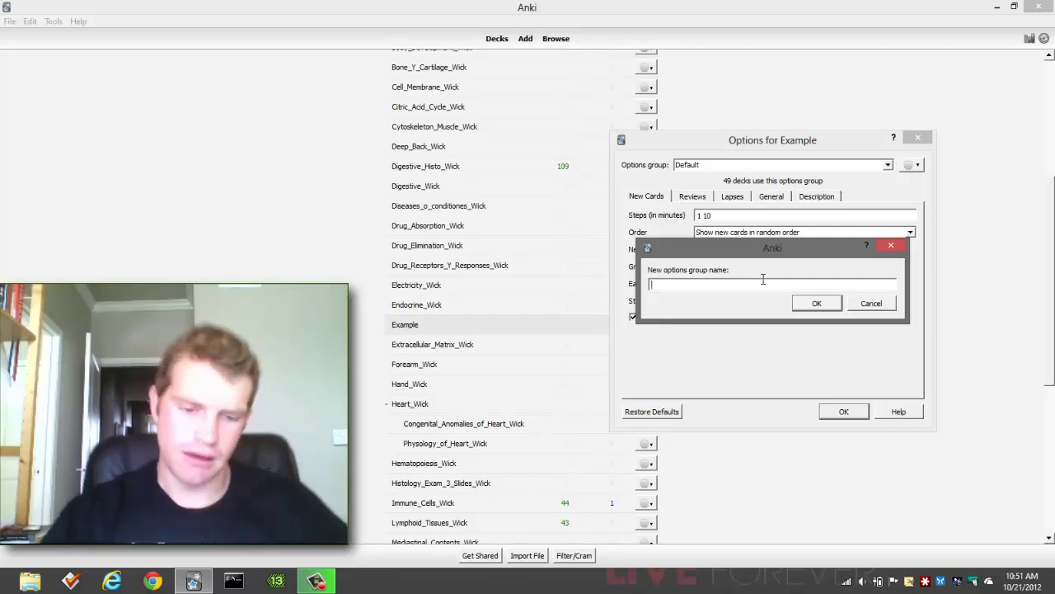
{"action": "type", "text": "Difficult"}
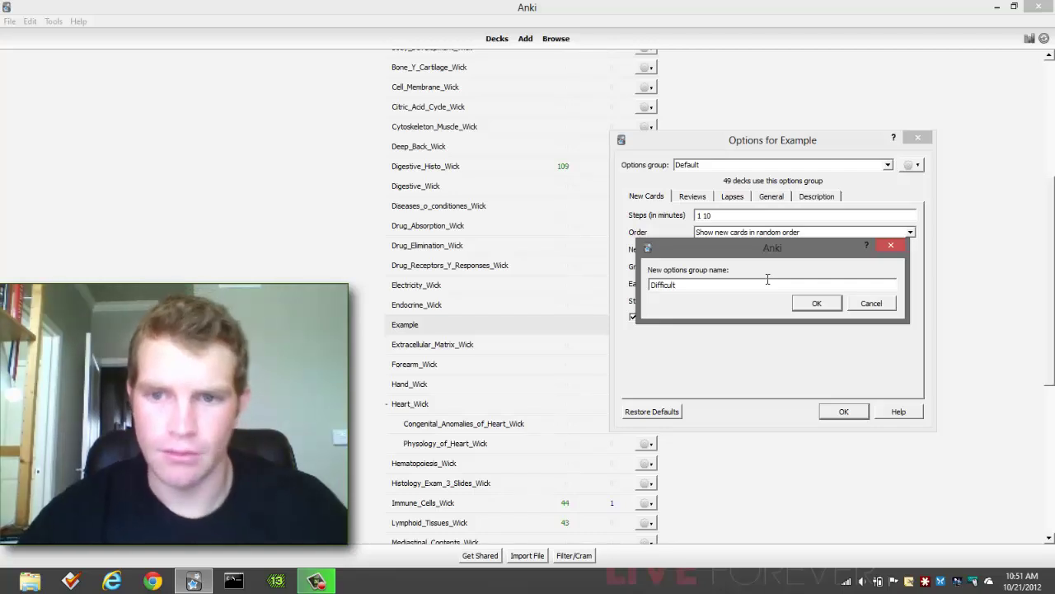
{"action": "left_click", "coordinate": [874, 304]}
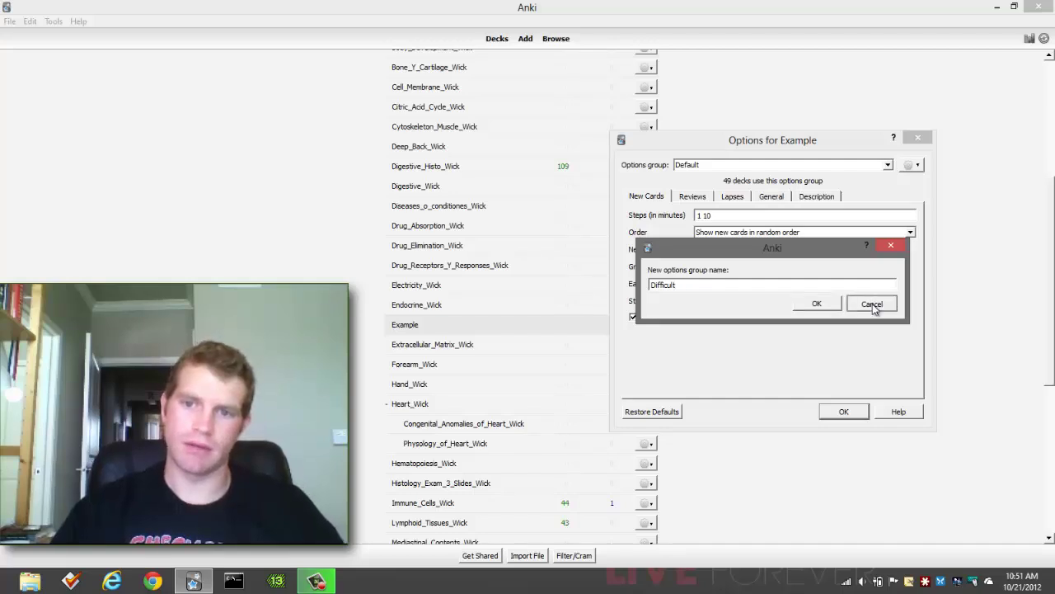
Step: Assign the Difficult options group to the Example deck and save its options
{"action": "left_click", "coordinate": [888, 166]}
{"action": "left_click", "coordinate": [884, 186]}
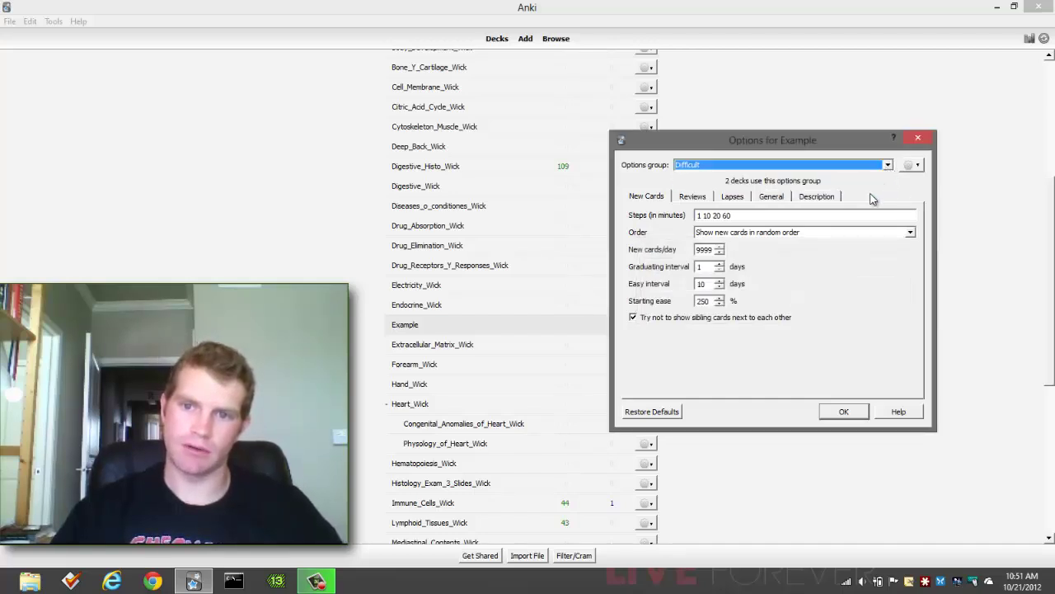
{"action": "left_click", "coordinate": [840, 413]}
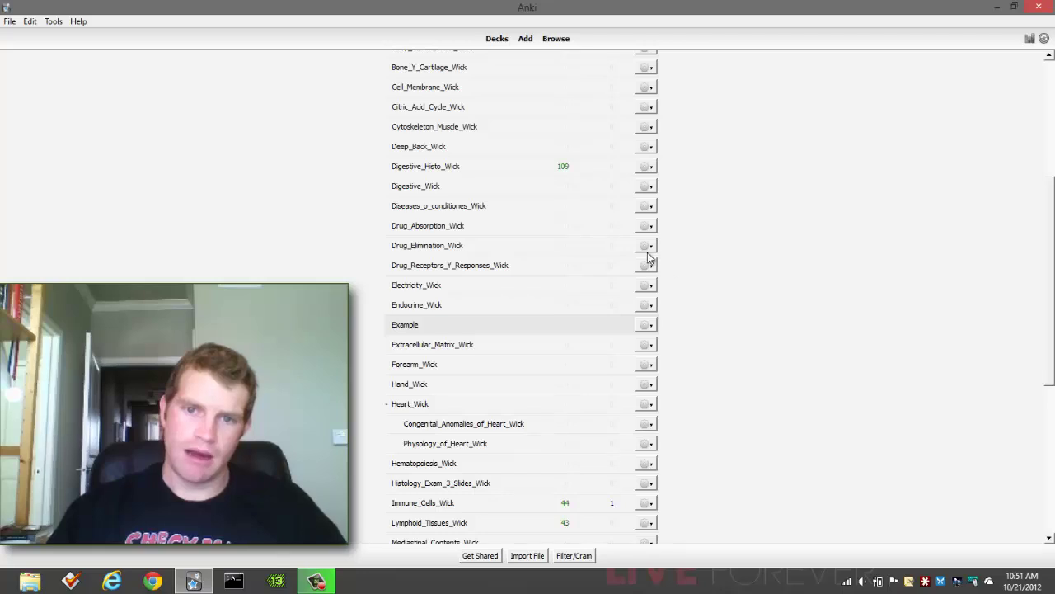
{"action": "left_click", "coordinate": [651, 246]}
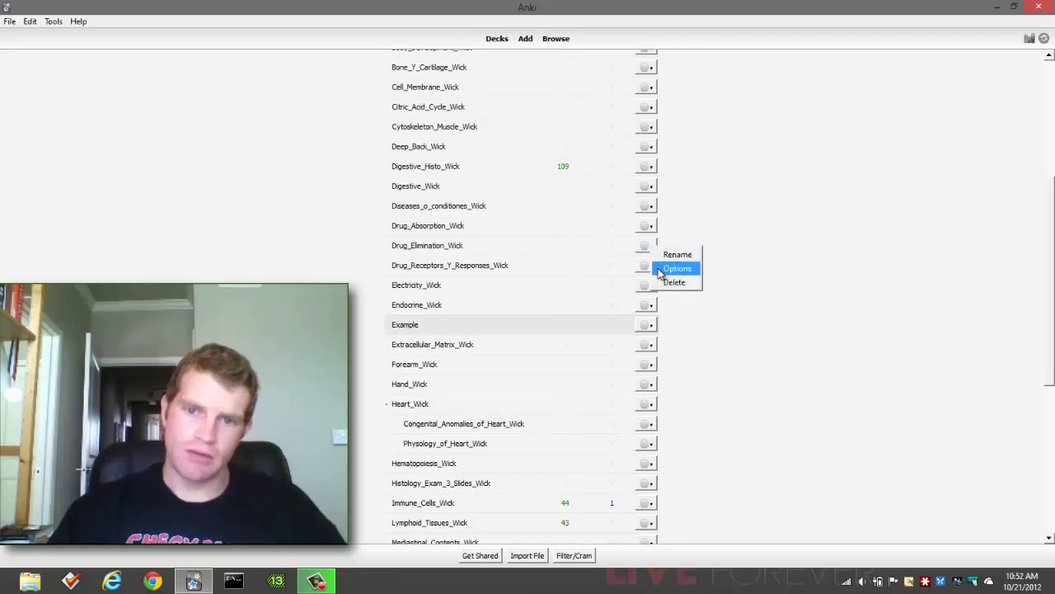
{"action": "left_click", "coordinate": [692, 170]}
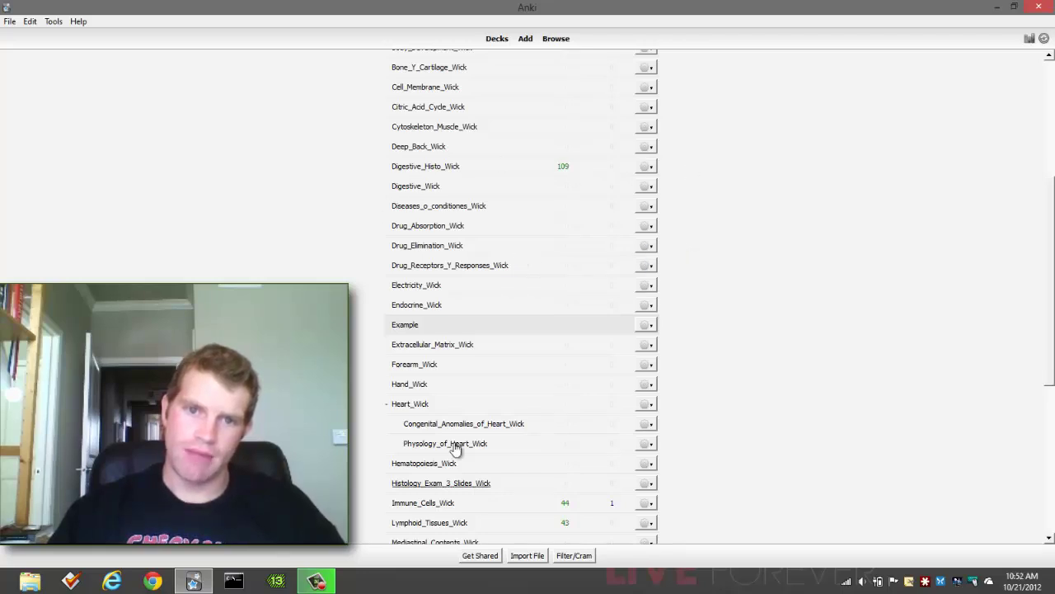
{"action": "scroll", "coordinate": [483, 406], "scroll_direction": "down", "scroll_amount": 2}
{"action": "scroll", "coordinate": [481, 405], "scroll_direction": "down", "scroll_amount": 2}
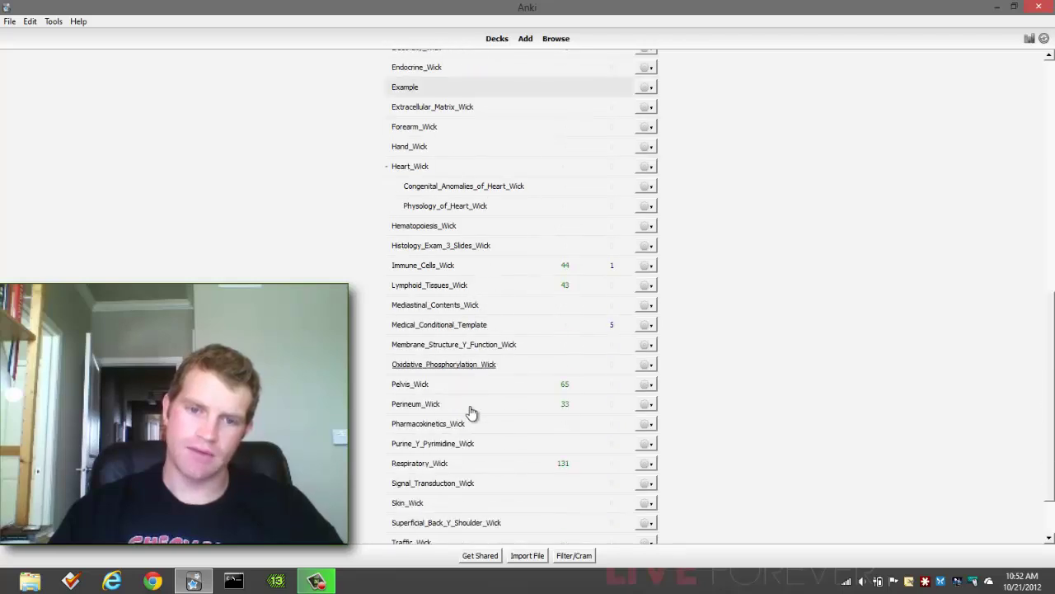
{"action": "scroll", "coordinate": [470, 409], "scroll_direction": "up", "scroll_amount": 5}
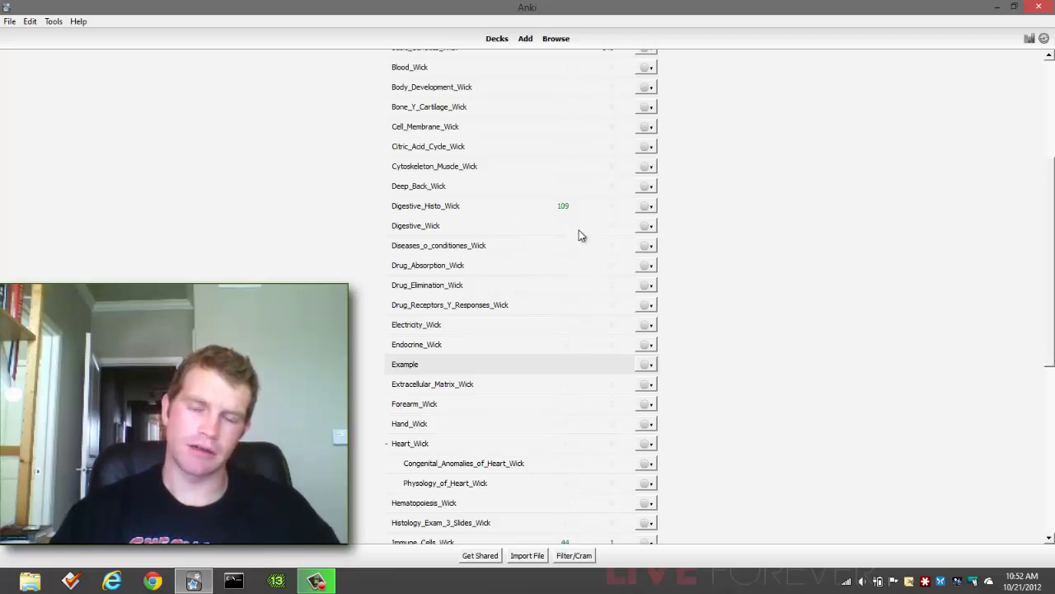
Step: Compare the Default and Difficult options groups in the Example deck's options, and keep Difficult selected
{"action": "left_click", "coordinate": [647, 364]}
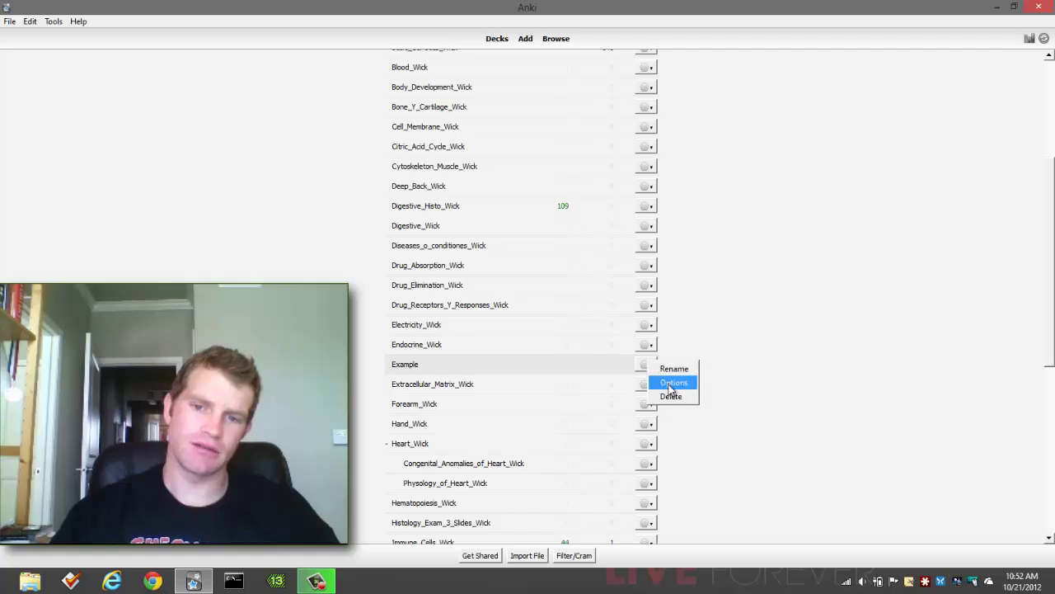
{"action": "left_click", "coordinate": [670, 384]}
{"action": "left_click", "coordinate": [641, 169]}
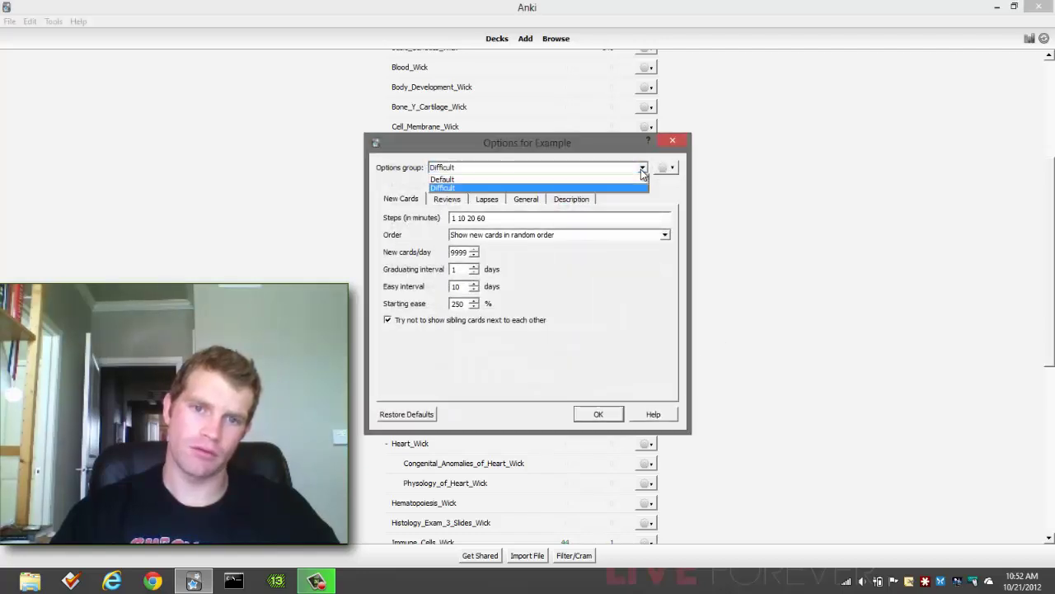
{"action": "left_click", "coordinate": [638, 178]}
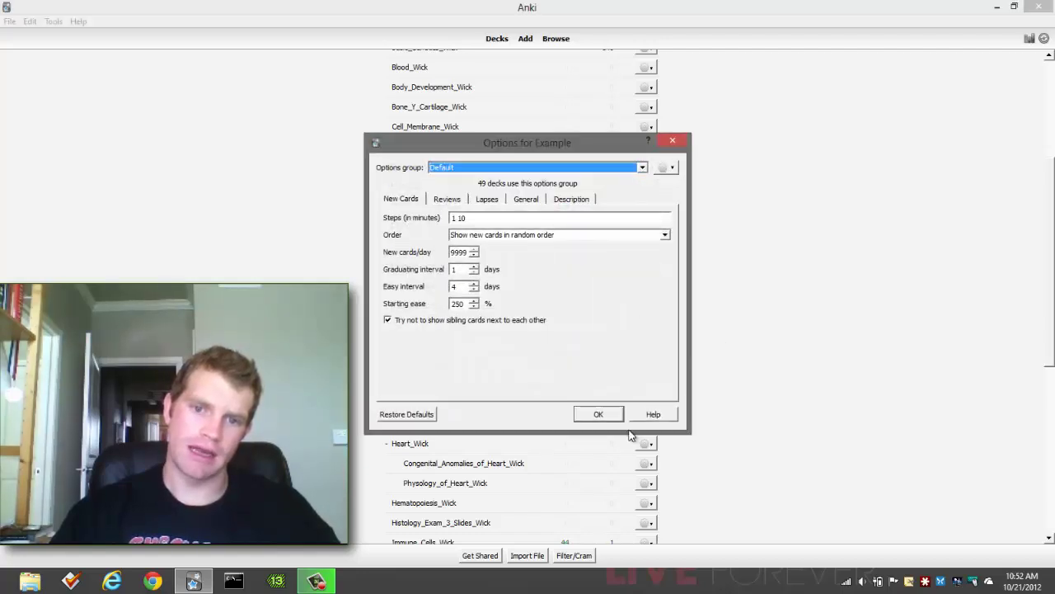
{"action": "left_click", "coordinate": [641, 169]}
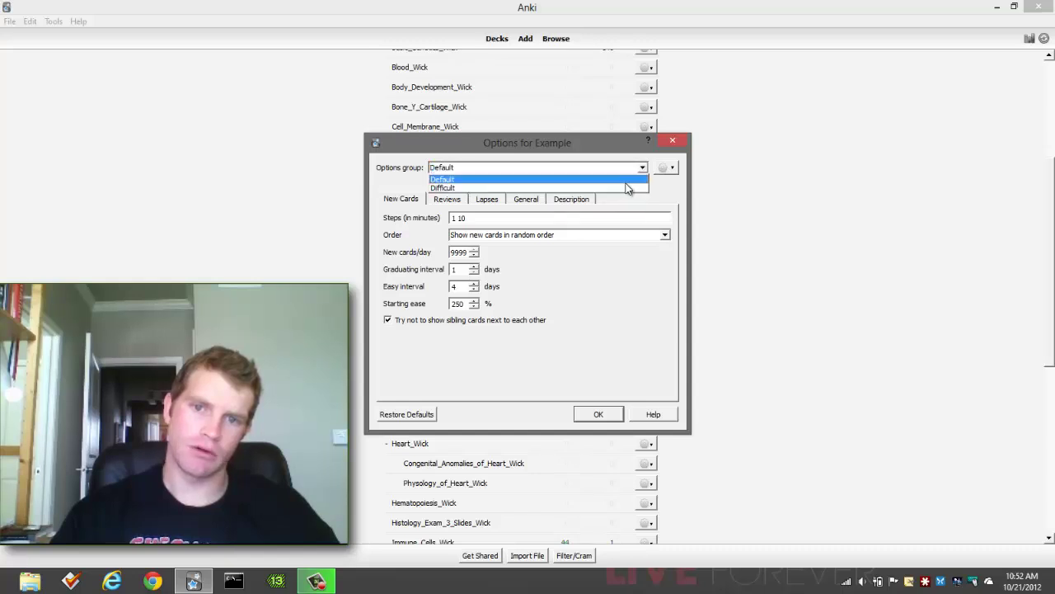
{"action": "left_click", "coordinate": [624, 189]}
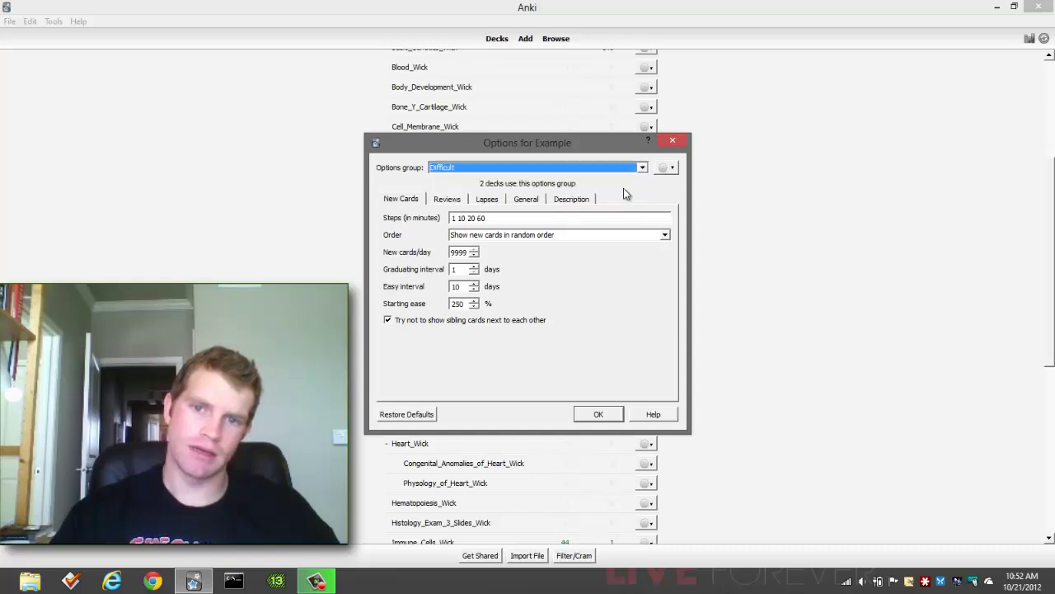
{"action": "left_click", "coordinate": [600, 416]}
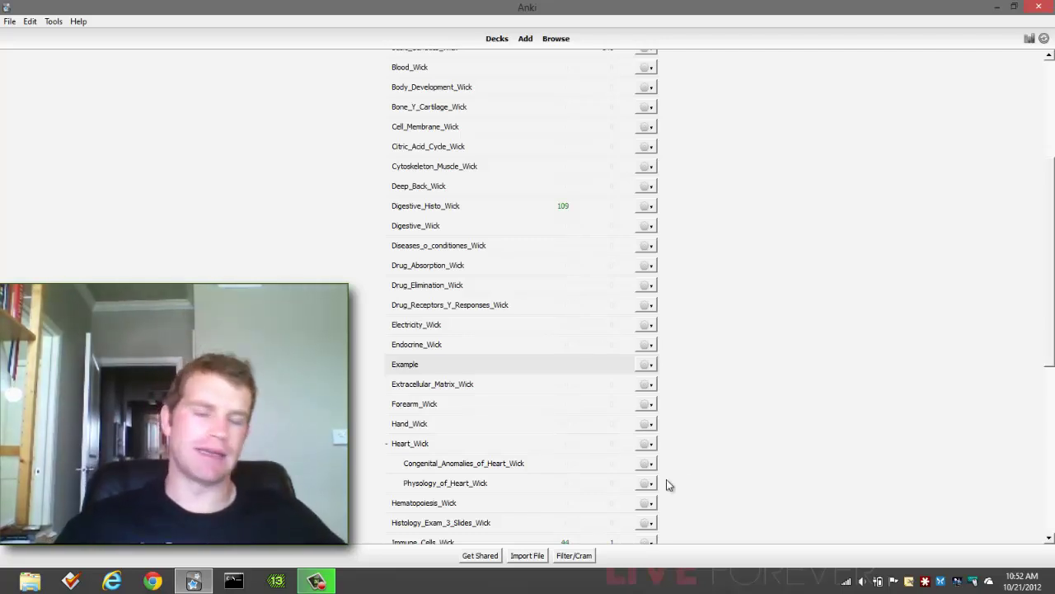
{"action": "left_click", "coordinate": [645, 207]}
{"action": "left_click", "coordinate": [697, 182]}
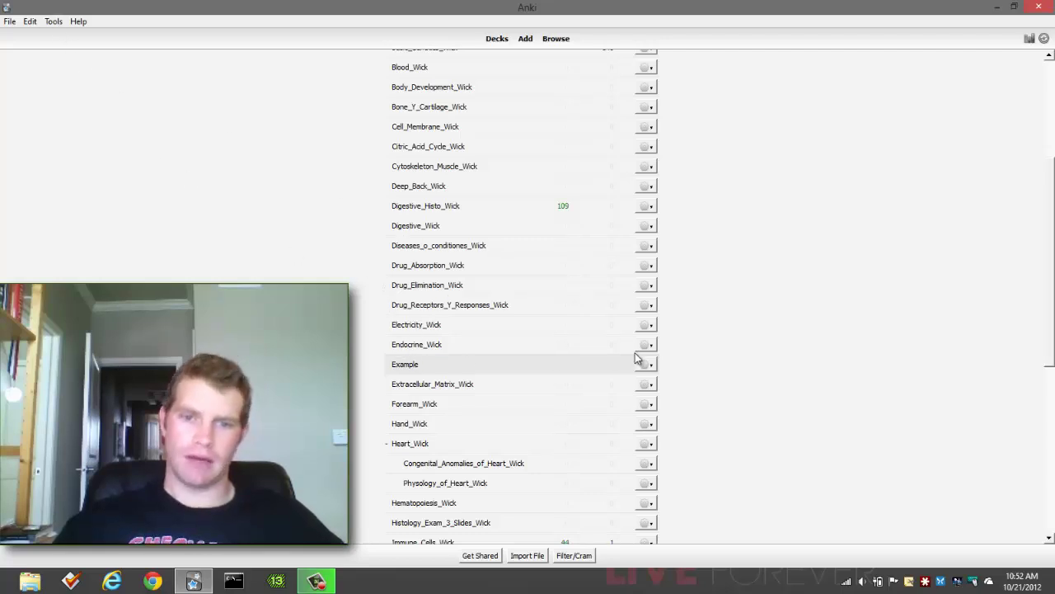
Step: Open the Example deck and start a new Cloze note with the text "This is difficult"
{"action": "left_click", "coordinate": [409, 364]}
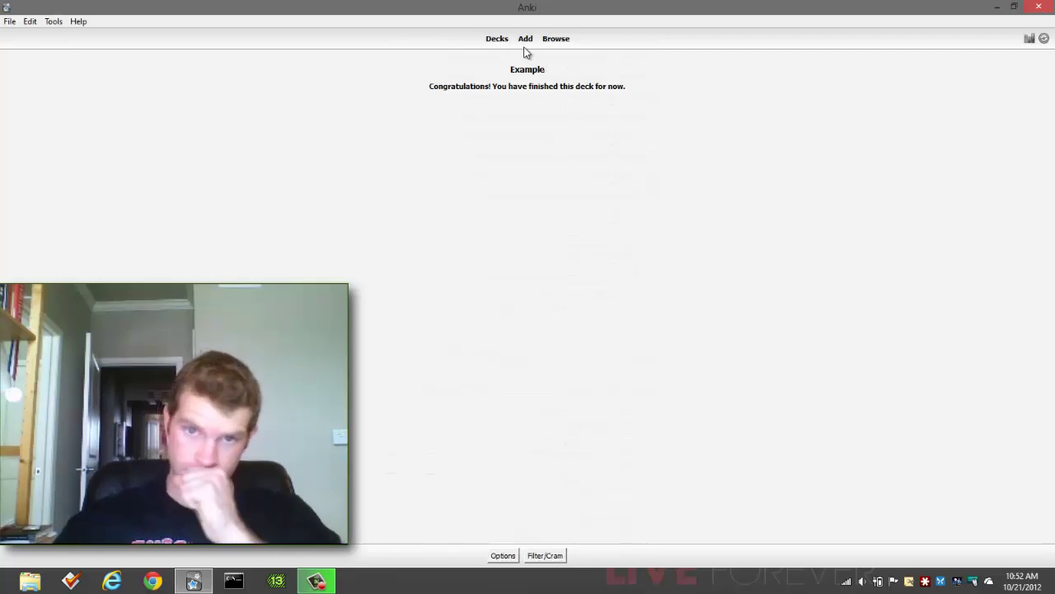
{"action": "left_click", "coordinate": [526, 39]}
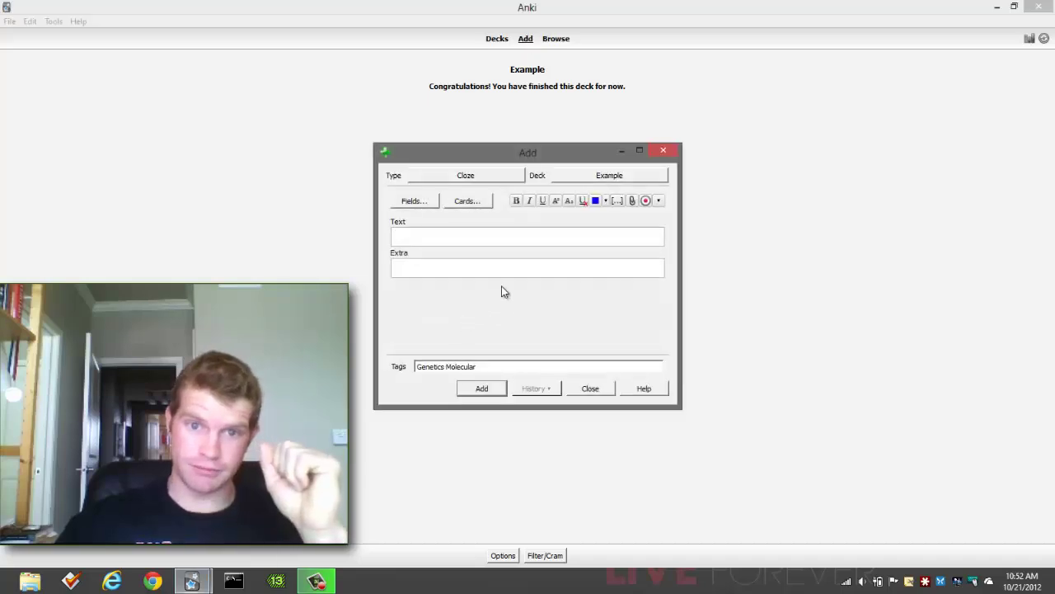
{"action": "type", "text": "This is"}
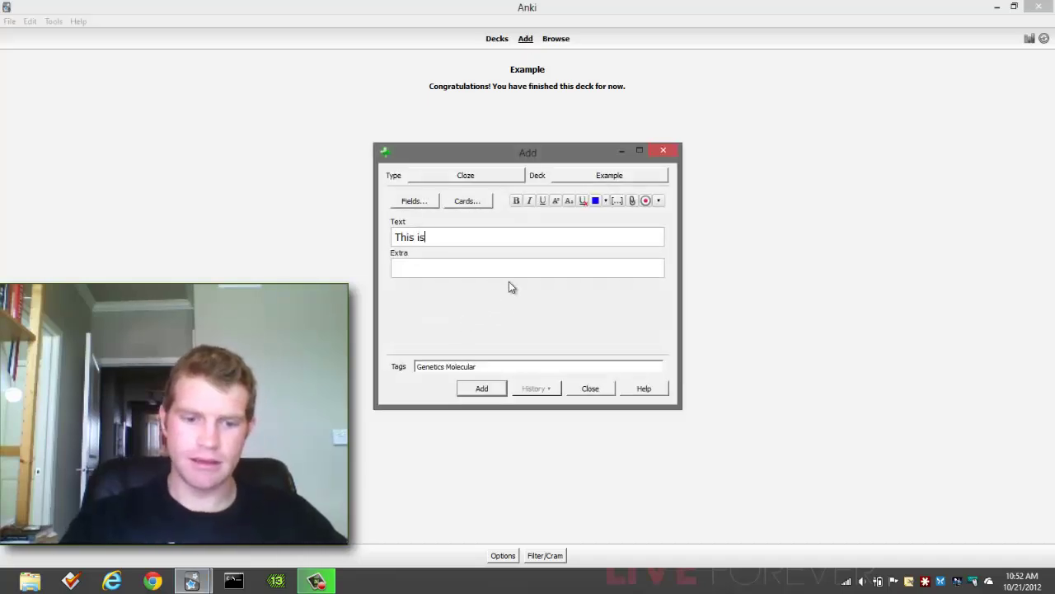
{"action": "type", "text": " difficult"}
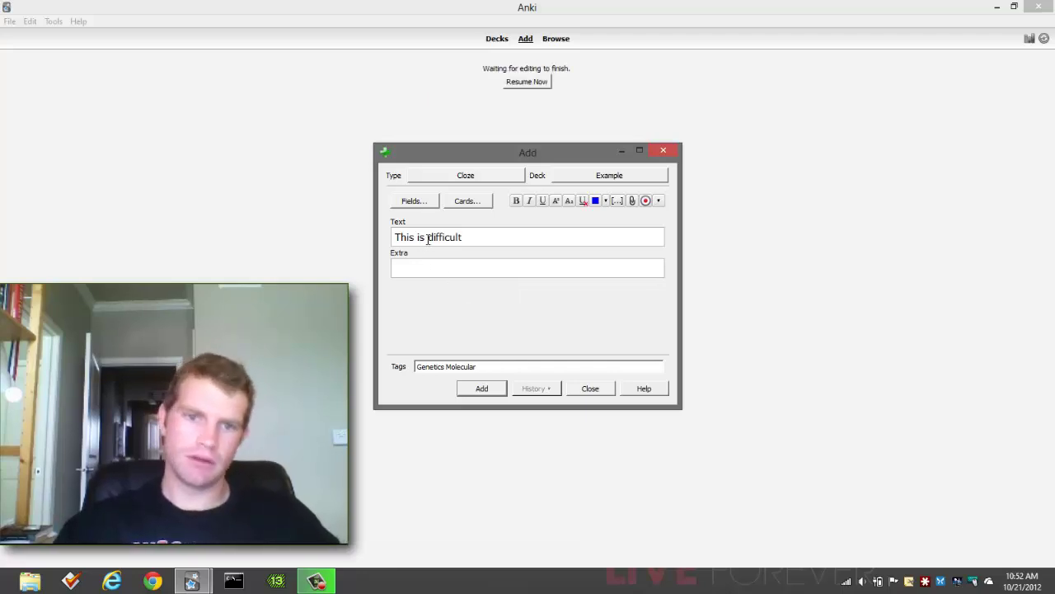
Step: Make the word "difficult" a cloze deletion, add the note to the Example deck and finish adding notes
{"action": "left_click_drag", "start_coordinate": [427, 238], "coordinate": [475, 238]}
{"action": "left_click", "coordinate": [618, 201]}
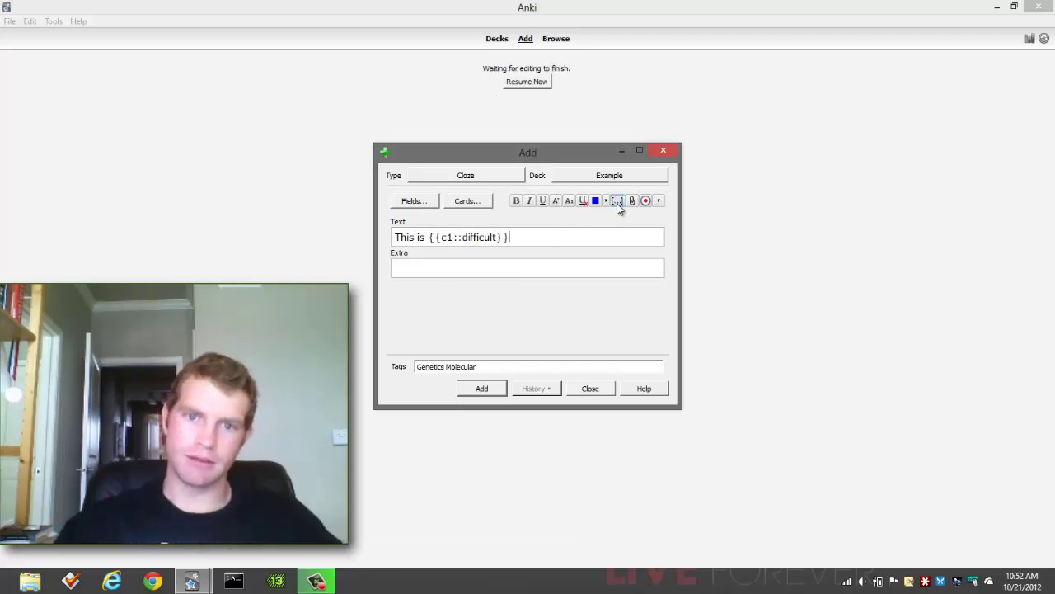
{"action": "left_click", "coordinate": [483, 389]}
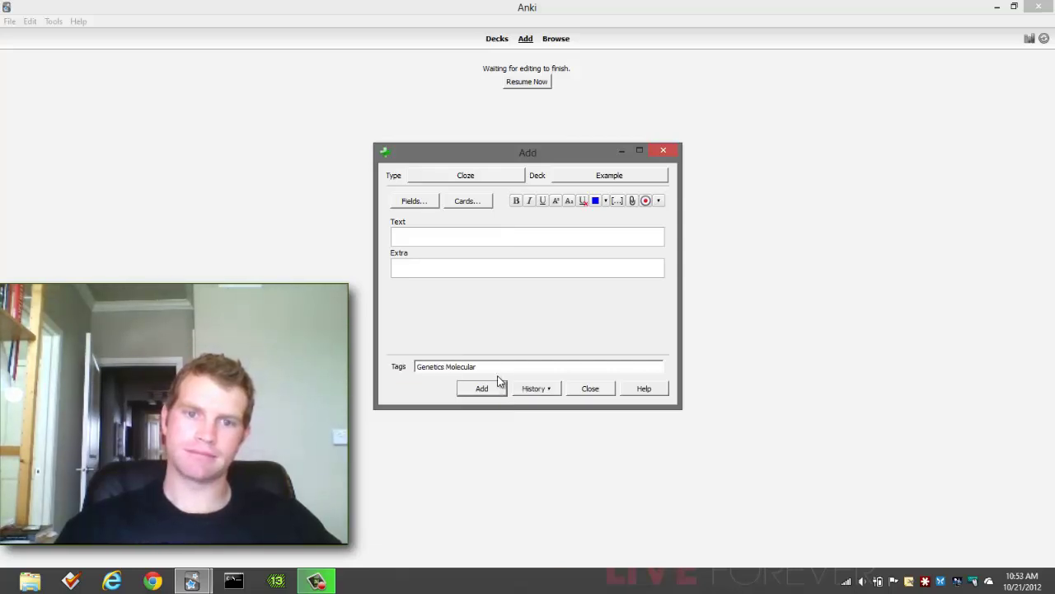
{"action": "left_click", "coordinate": [590, 391]}
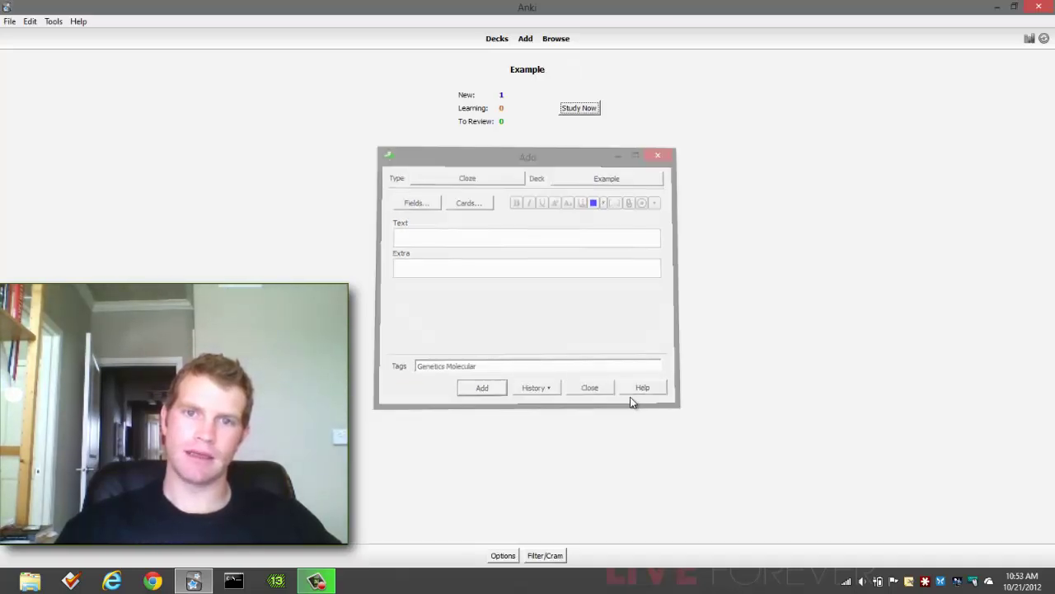
Step: Study the Example deck, revealing the new card's answer and rating it Good three times
{"action": "left_click", "coordinate": [579, 108]}
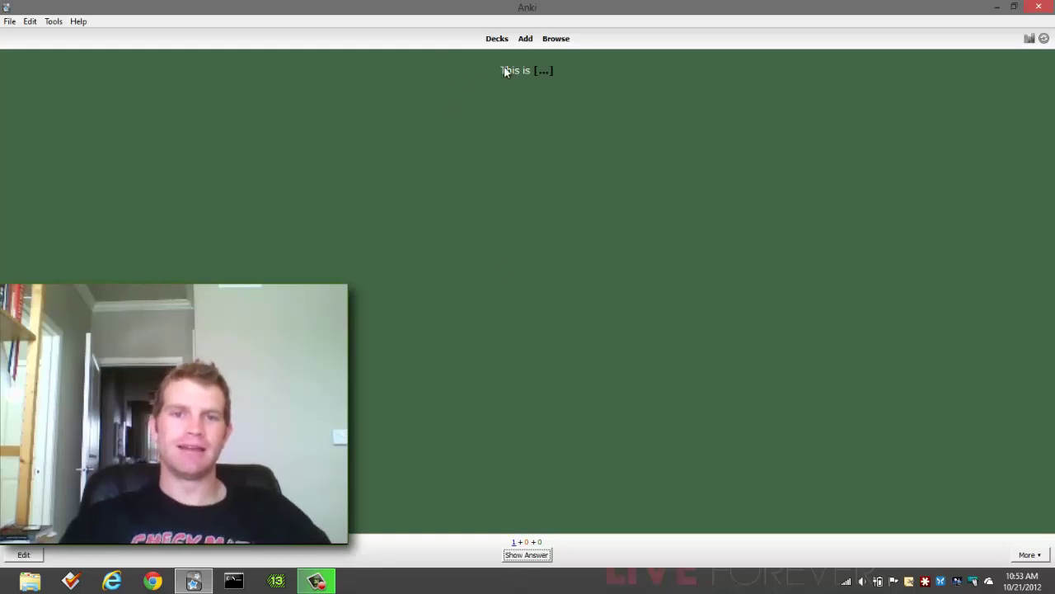
{"action": "left_click", "coordinate": [529, 557]}
{"action": "left_click", "coordinate": [529, 556]}
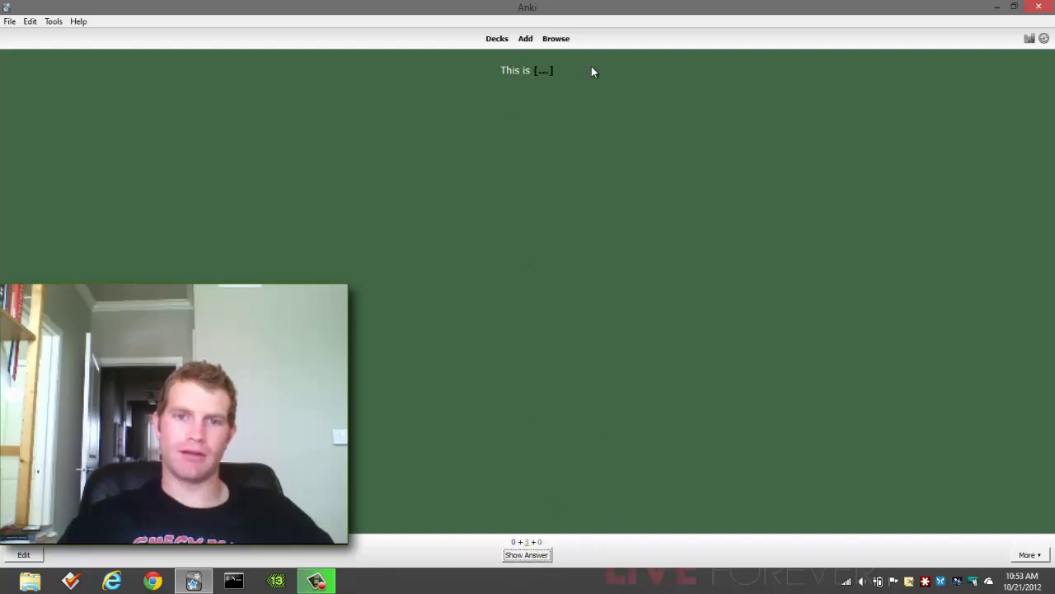
{"action": "left_click", "coordinate": [534, 562]}
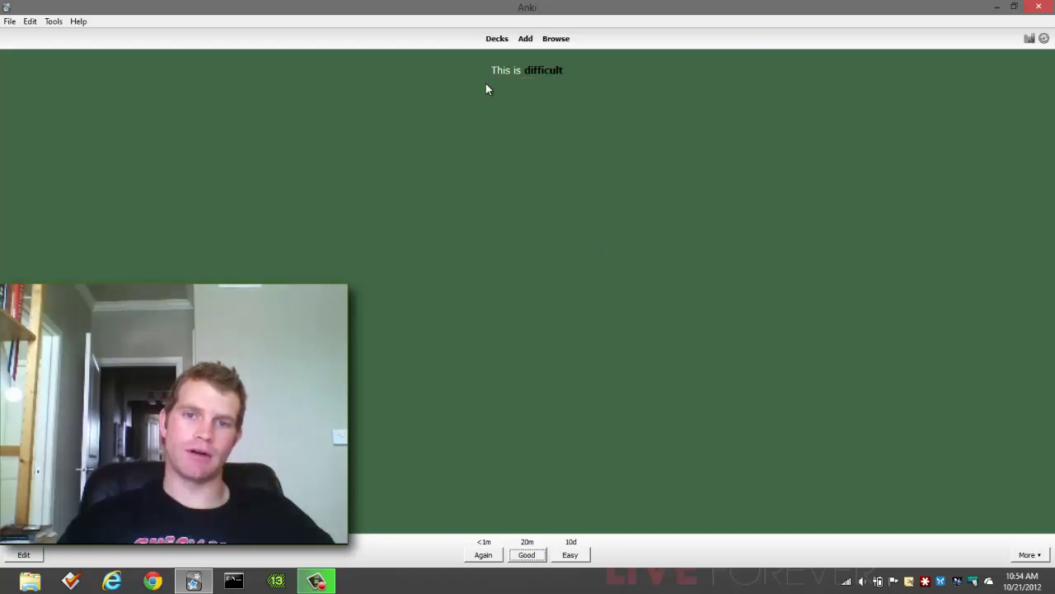
{"action": "left_click", "coordinate": [534, 557]}
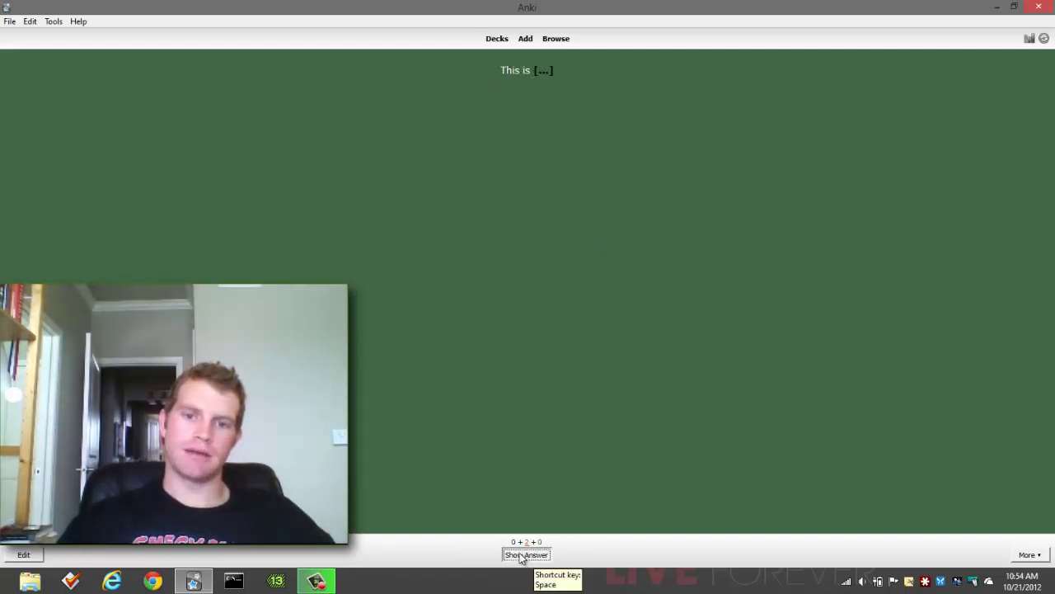
{"action": "left_click", "coordinate": [534, 555]}
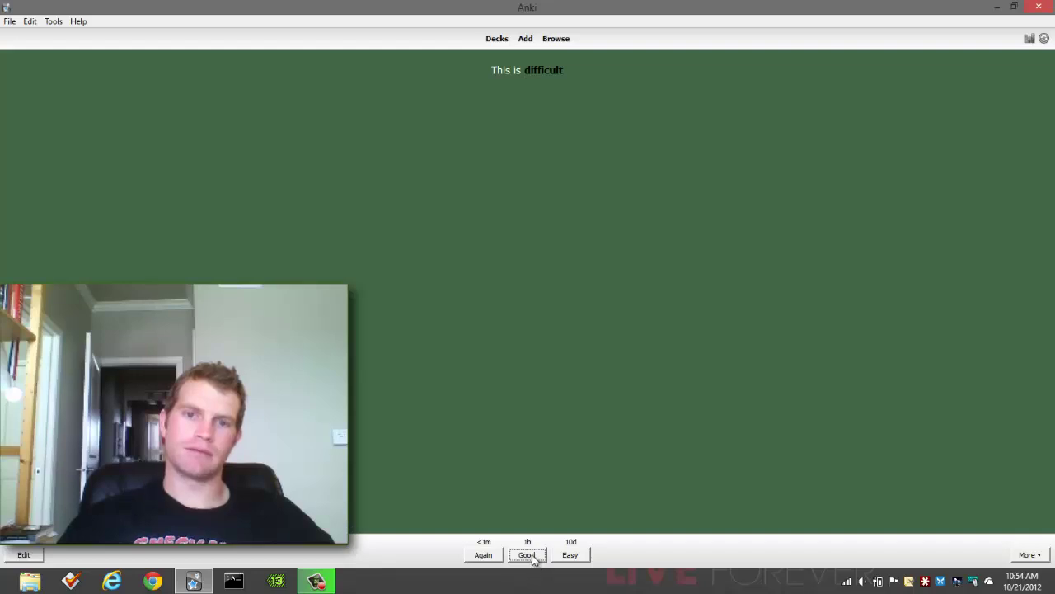
{"action": "left_click", "coordinate": [535, 556]}
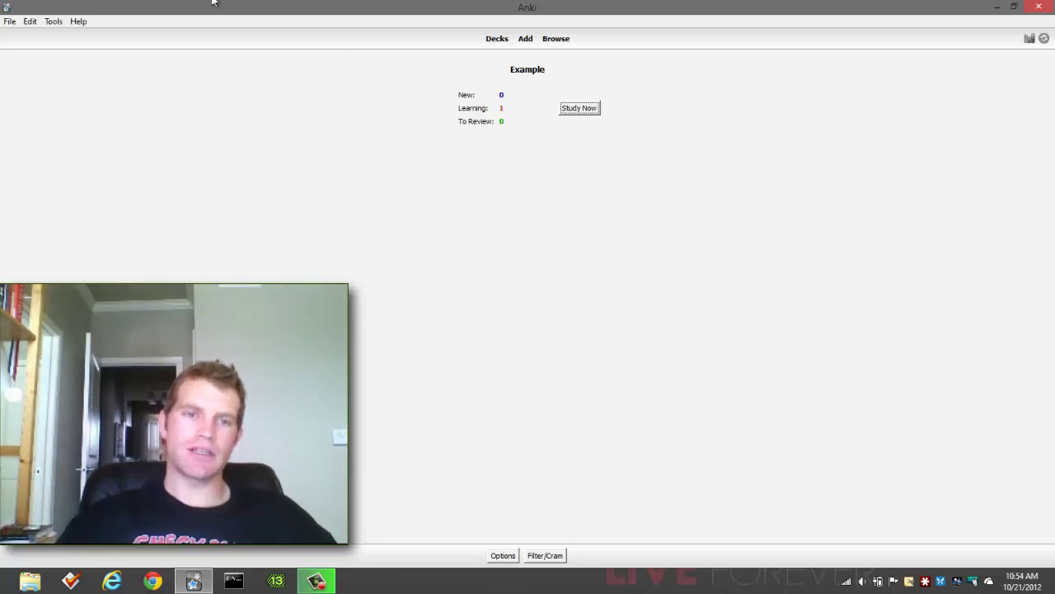
Step: Examine the learn ahead limit in the basic preferences and leave the settings as they are
{"action": "left_click", "coordinate": [51, 23]}
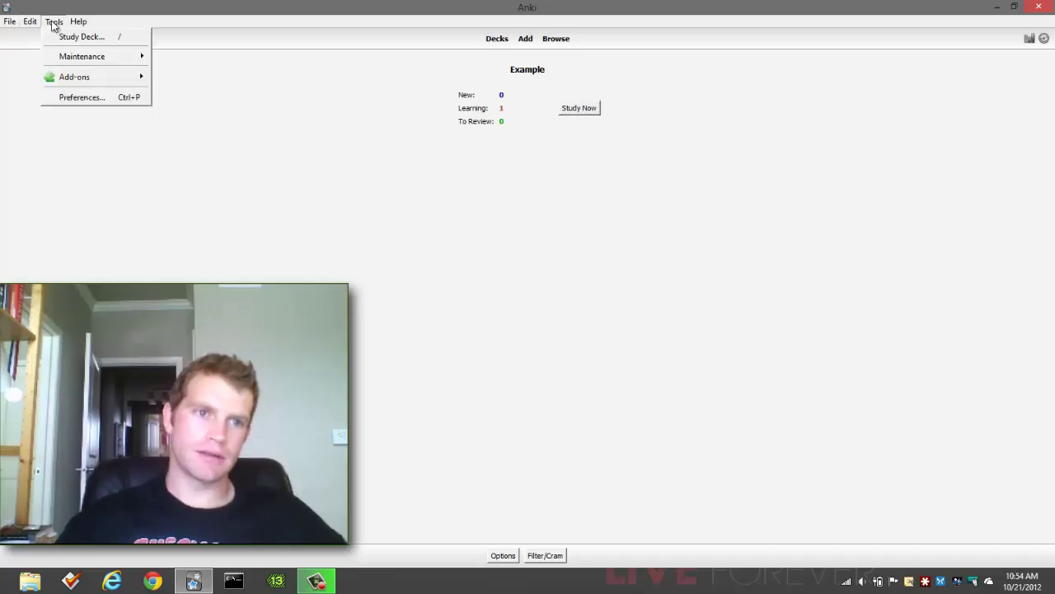
{"action": "left_click", "coordinate": [69, 96]}
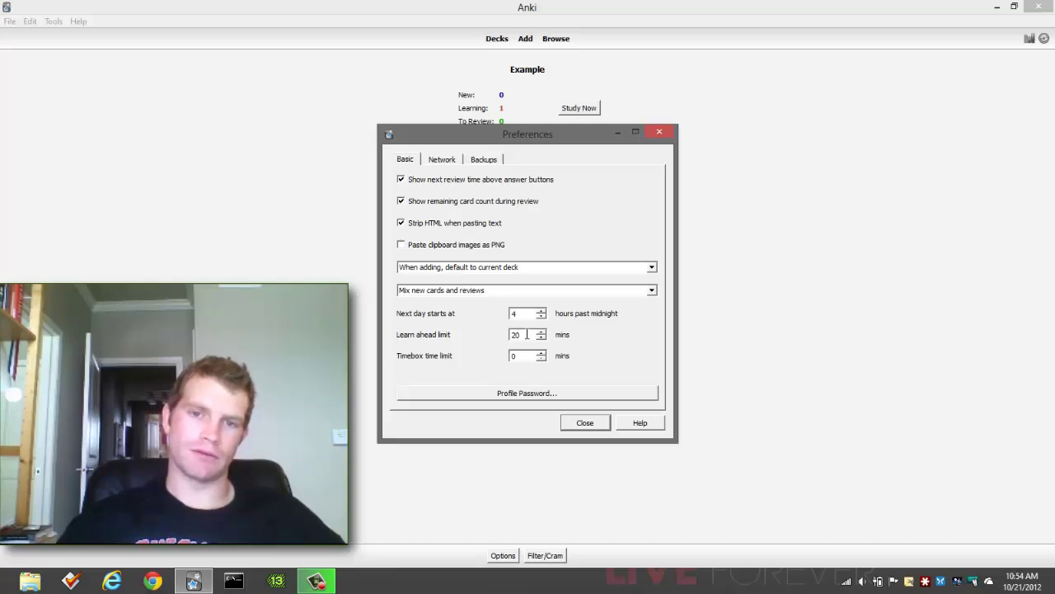
{"action": "left_click", "coordinate": [594, 424]}
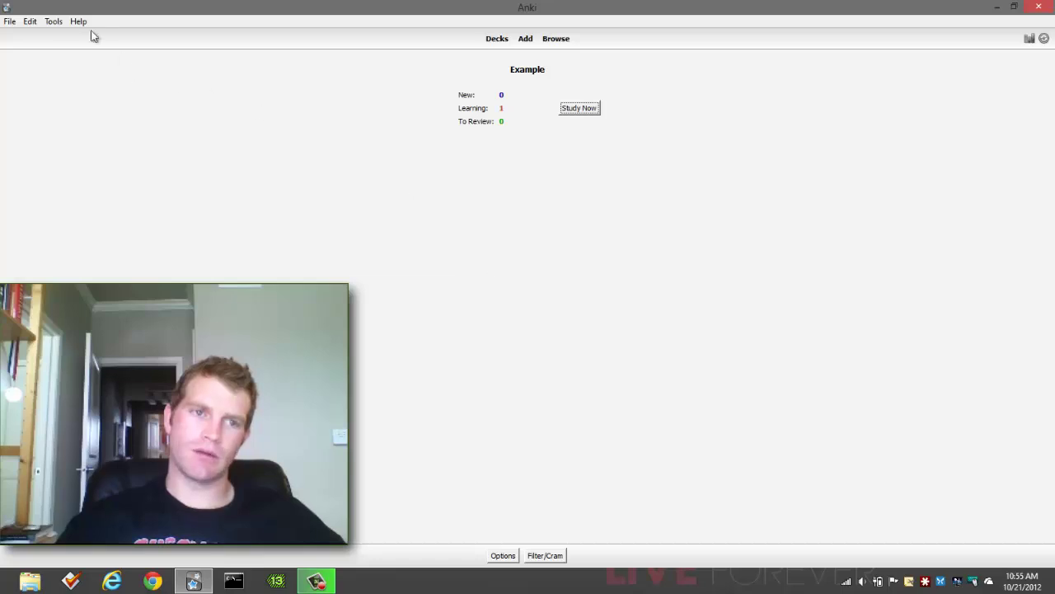
Step: Set the learn ahead limit to 70 minutes in the preferences and resume studying the Example deck
{"action": "left_click", "coordinate": [52, 21]}
{"action": "left_click", "coordinate": [72, 97]}
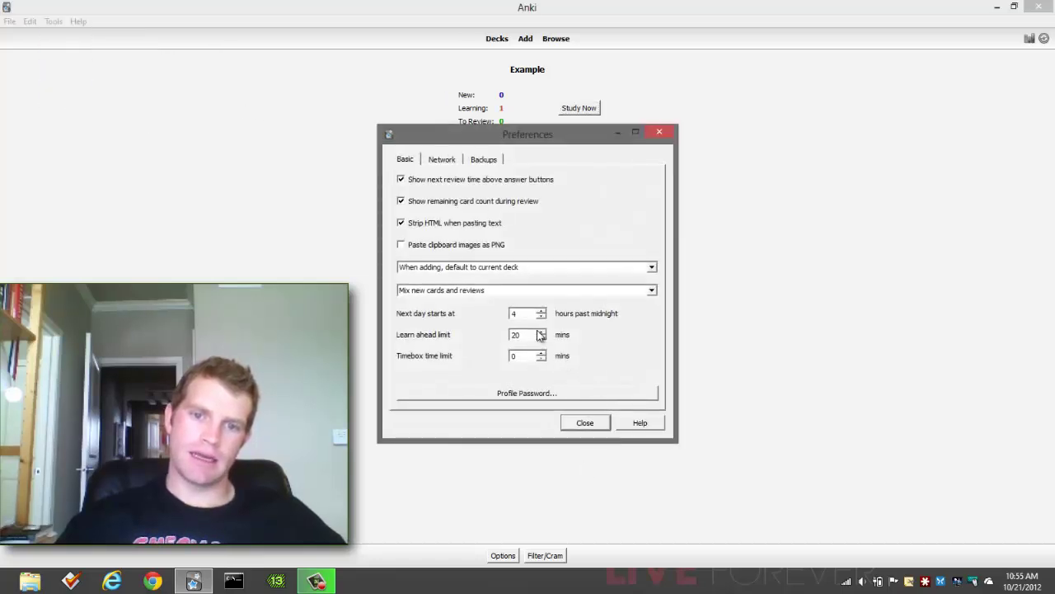
{"action": "left_click_drag", "start_coordinate": [524, 334], "coordinate": [503, 334]}
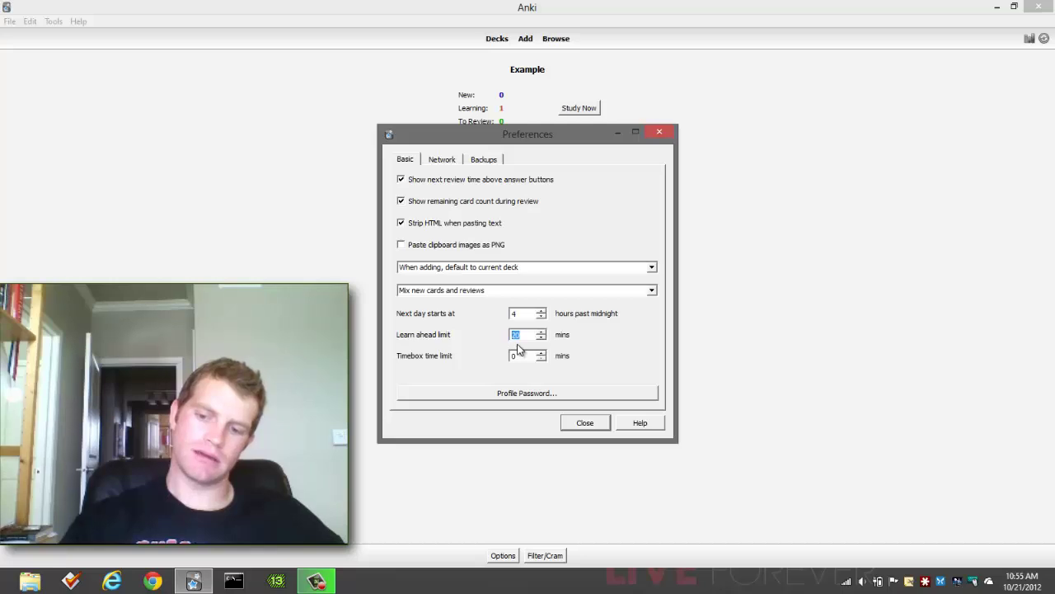
{"action": "type", "text": "70"}
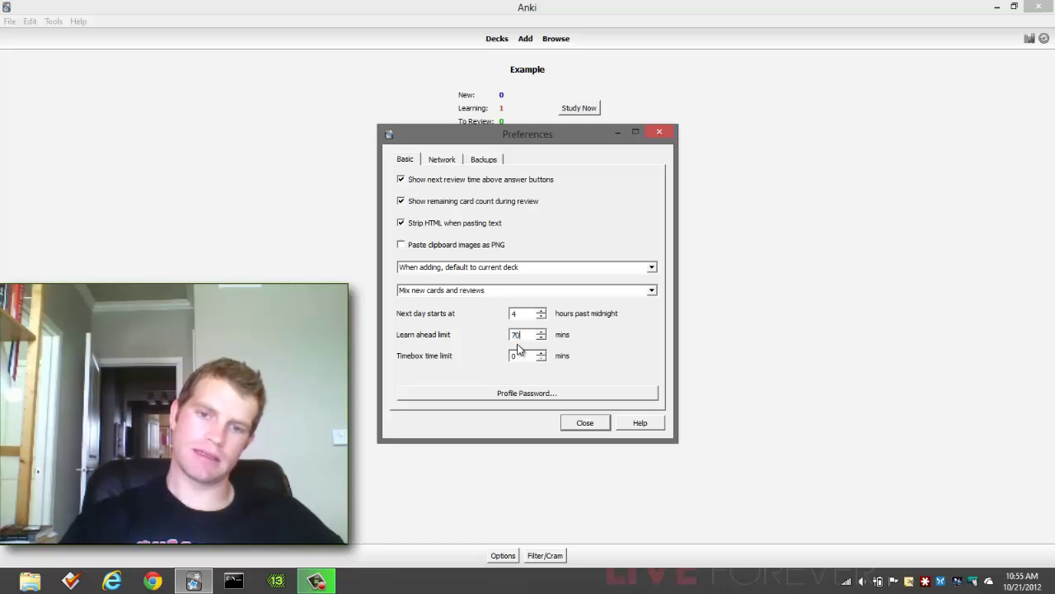
{"action": "left_click", "coordinate": [587, 423]}
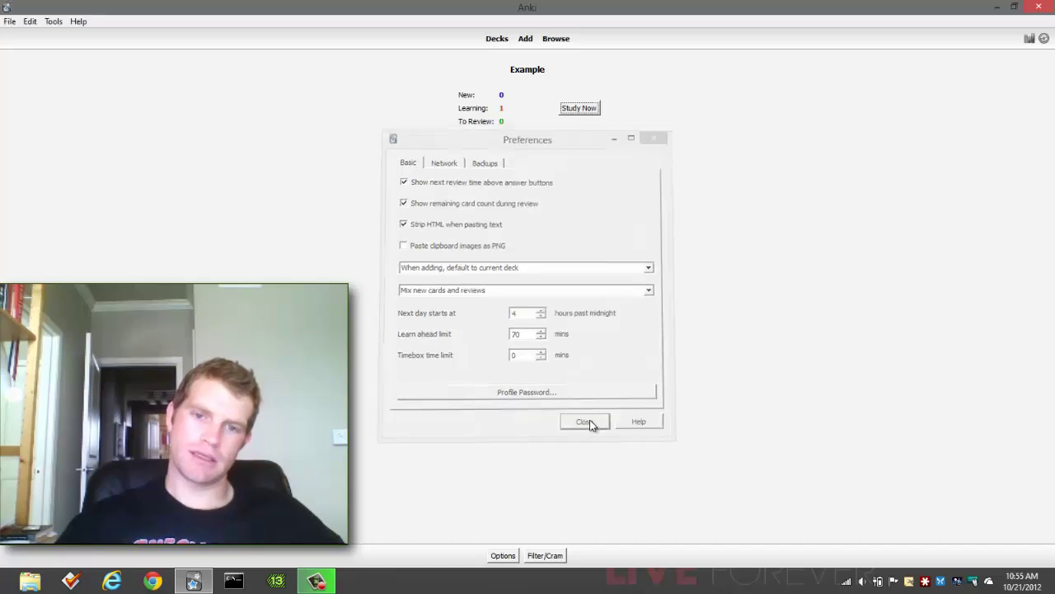
{"action": "left_click", "coordinate": [581, 109]}
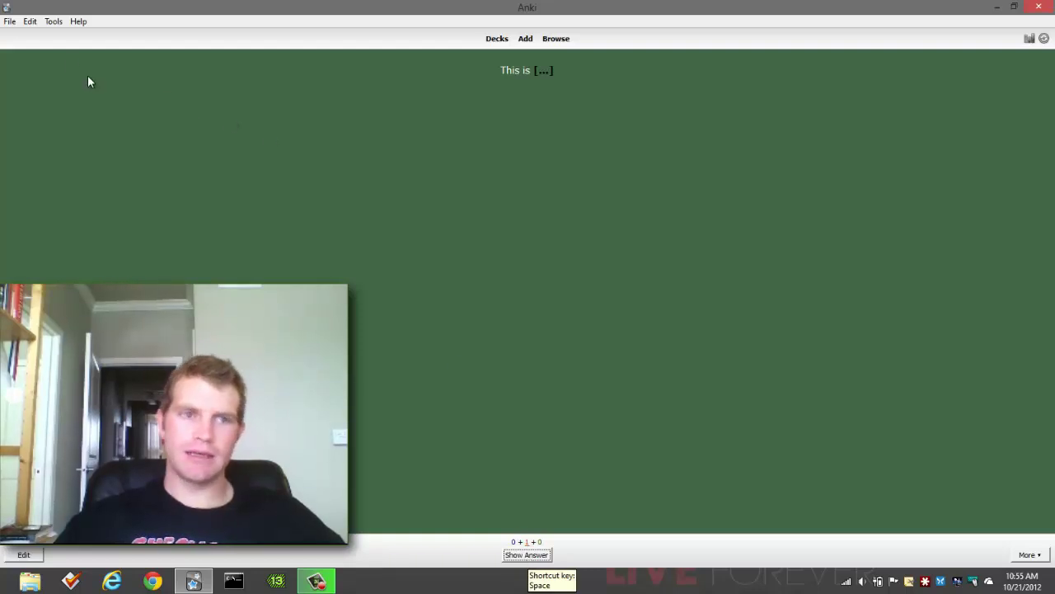
Step: Check the learn ahead limit in the preferences while the cloze card's question is showing, without changing it
{"action": "left_click", "coordinate": [53, 21]}
{"action": "left_click", "coordinate": [68, 97]}
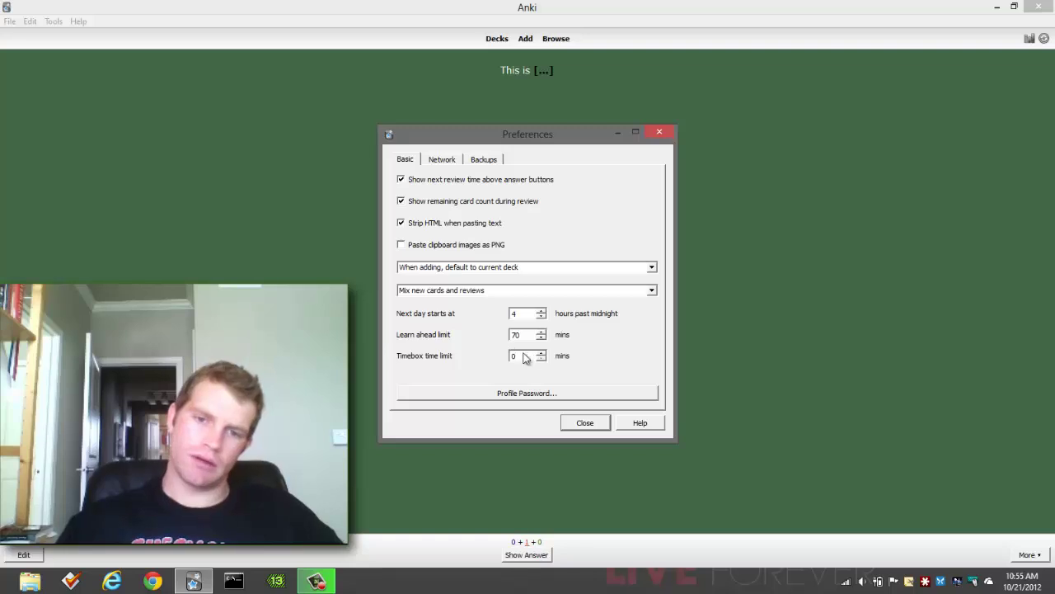
{"action": "double_click", "coordinate": [515, 334]}
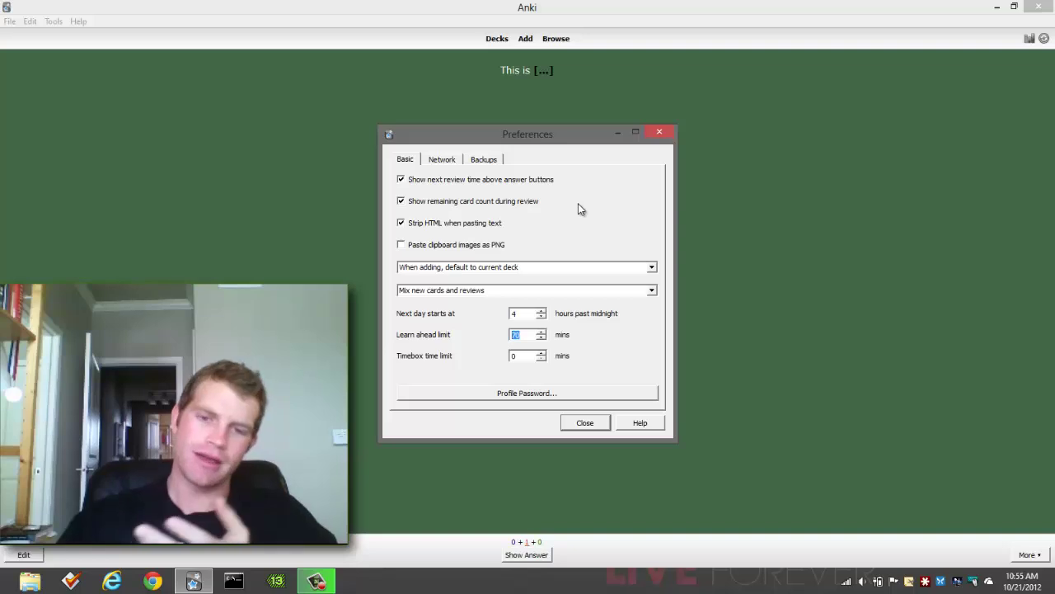
{"action": "left_click", "coordinate": [659, 132]}
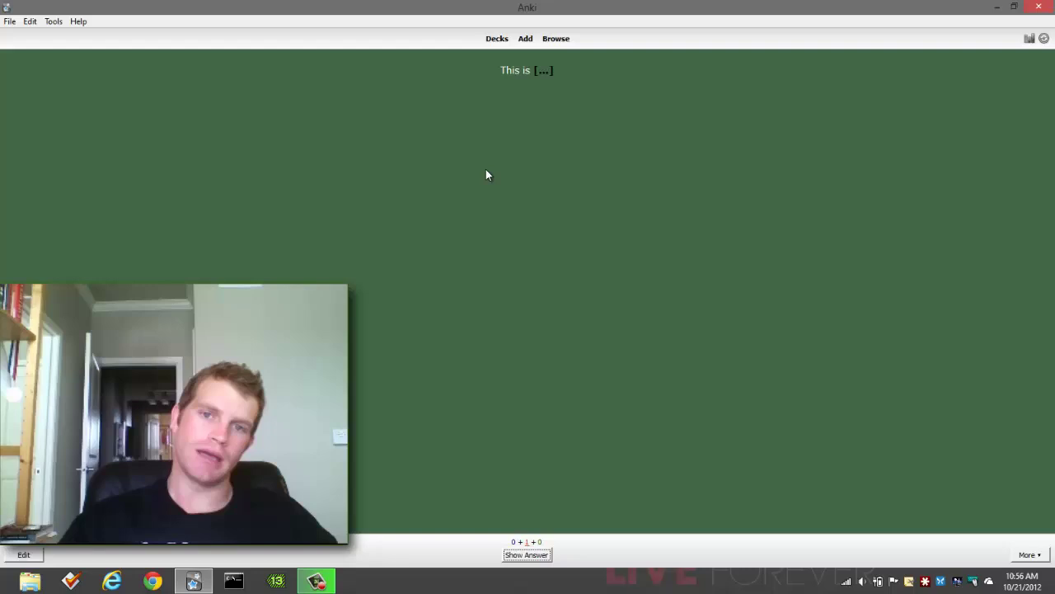
Step: Reveal the cloze card's answer to view its rating intervals, and review the learn ahead limit in the preferences
{"action": "left_click", "coordinate": [528, 556]}
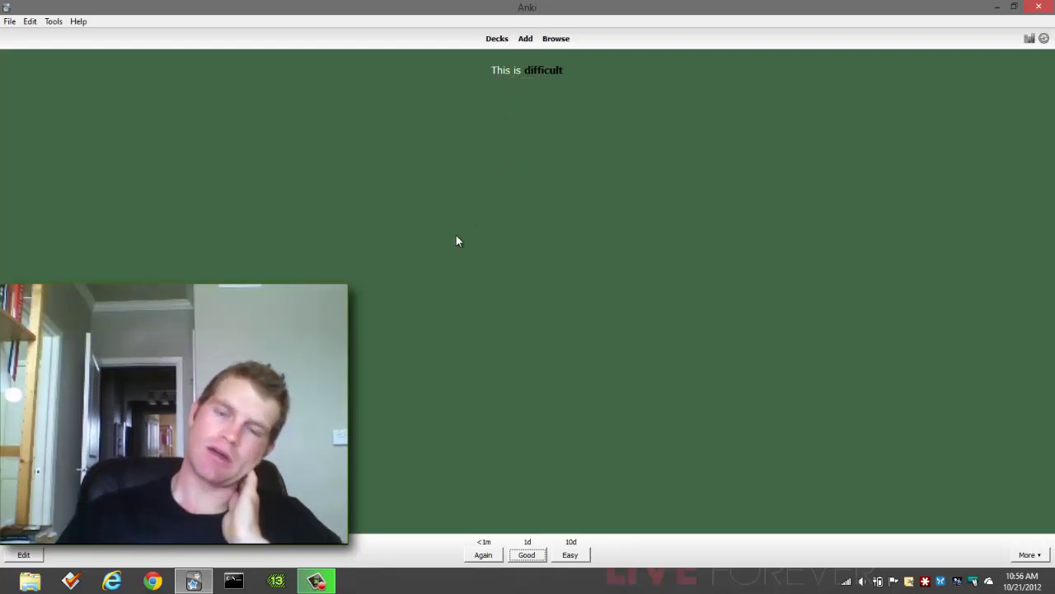
{"action": "left_click", "coordinate": [54, 22]}
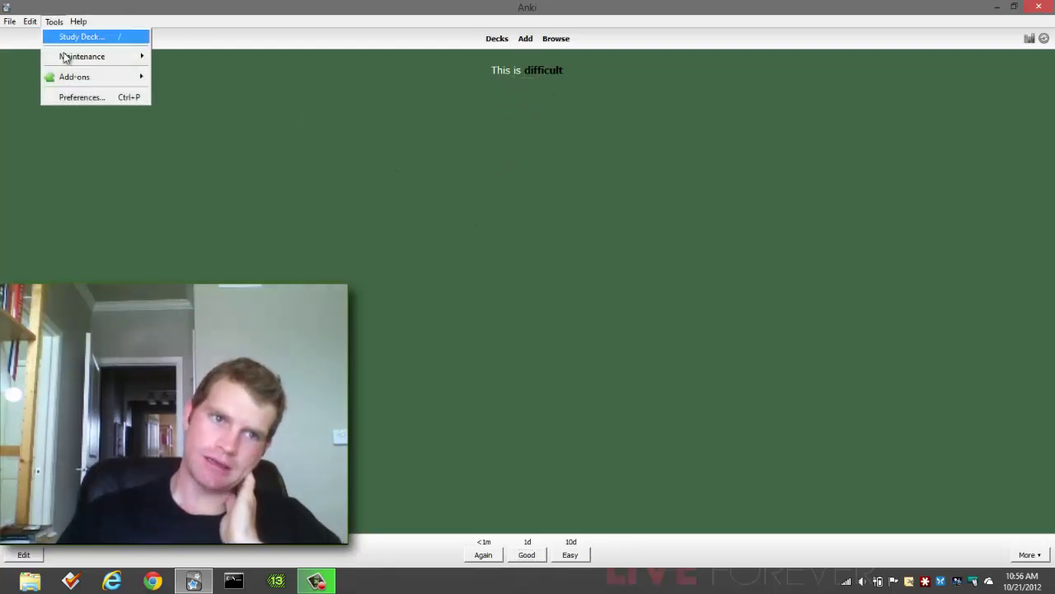
{"action": "left_click", "coordinate": [80, 96]}
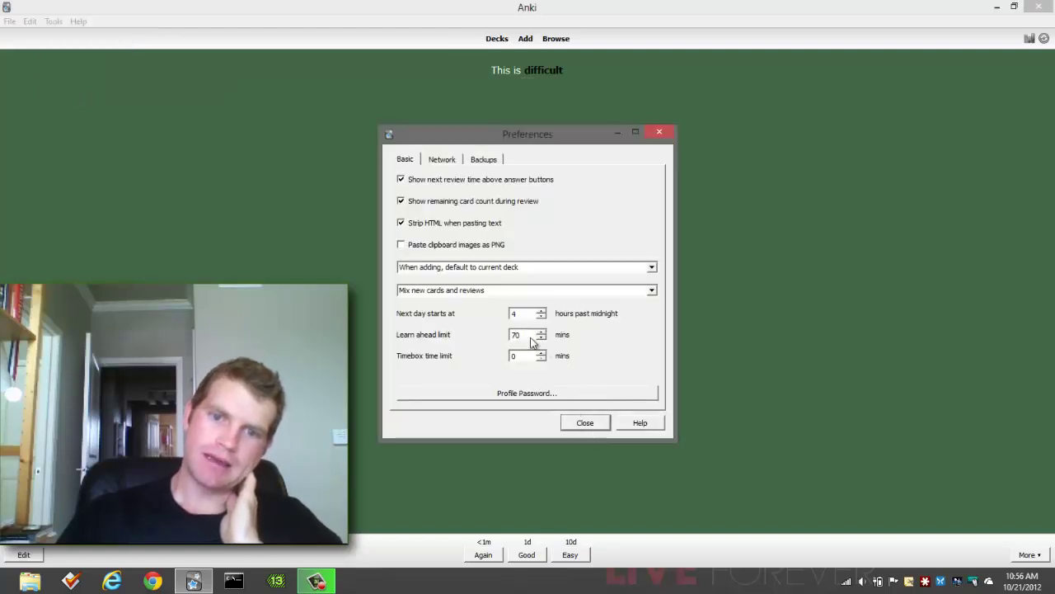
{"action": "left_click", "coordinate": [585, 424]}
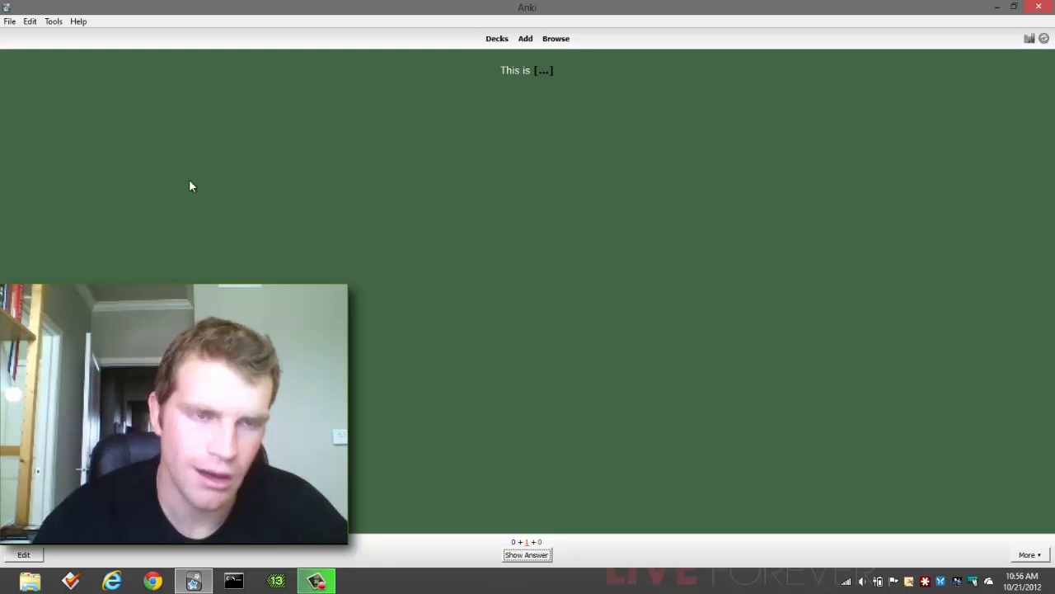
Step: Look over the basic preferences once more, including the learn ahead limit, and return to the card
{"action": "left_click", "coordinate": [51, 22]}
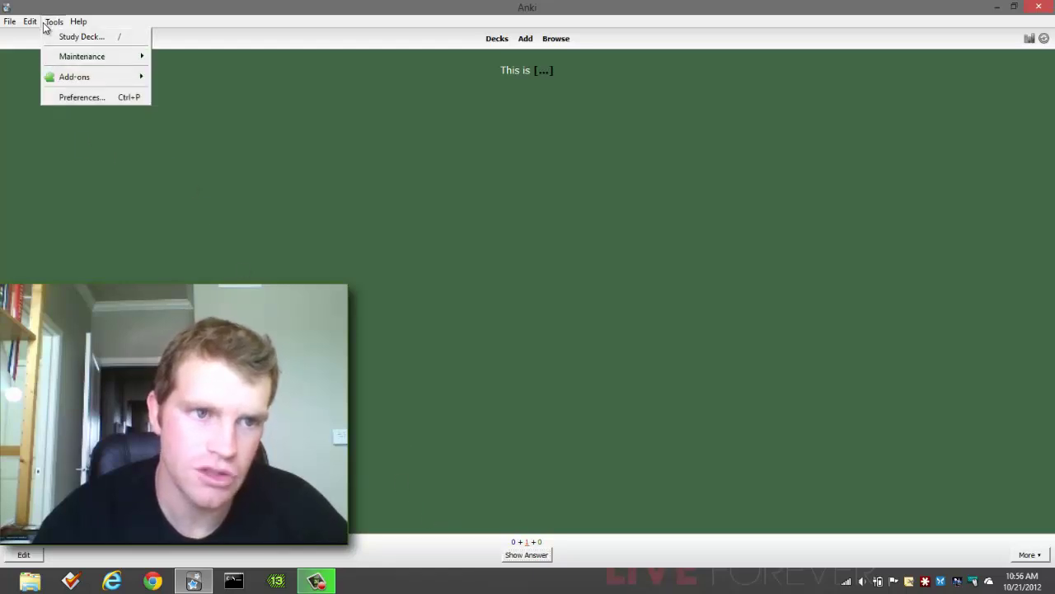
{"action": "left_click", "coordinate": [94, 98]}
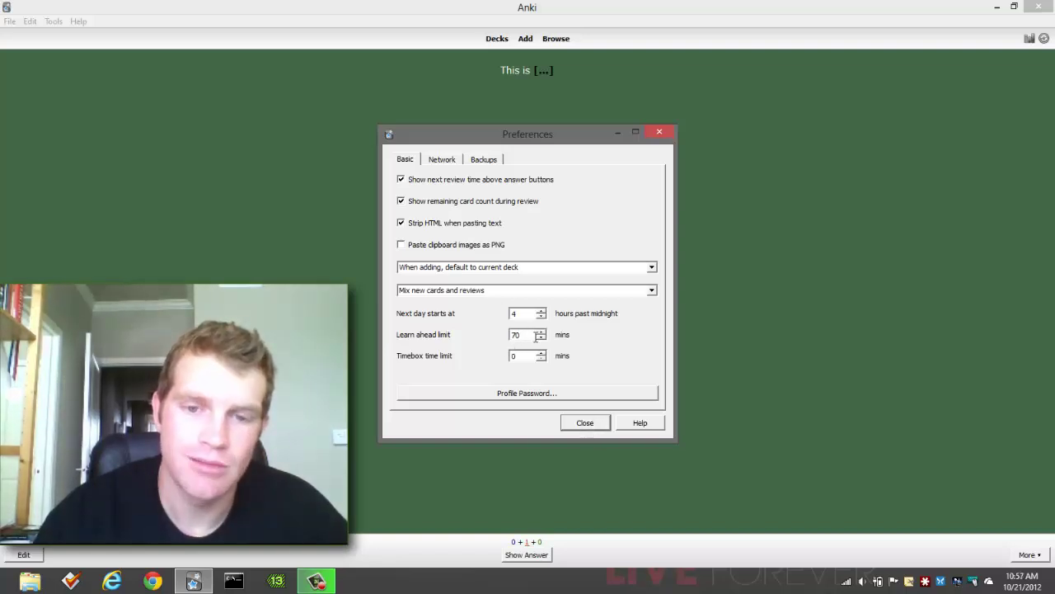
{"action": "left_click", "coordinate": [586, 424]}
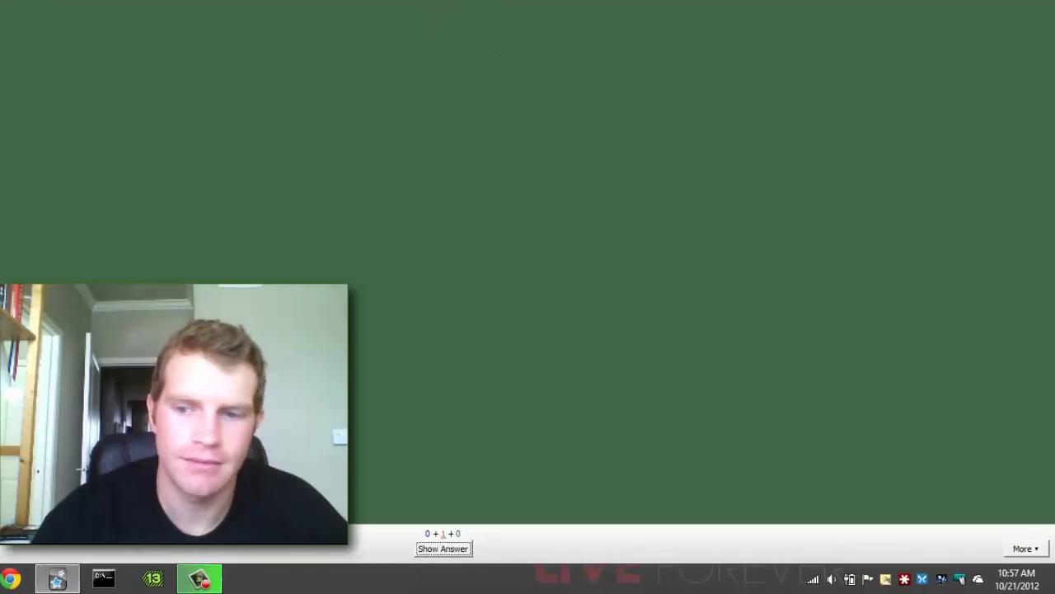
{"action": "left_click", "coordinate": [200, 578]}
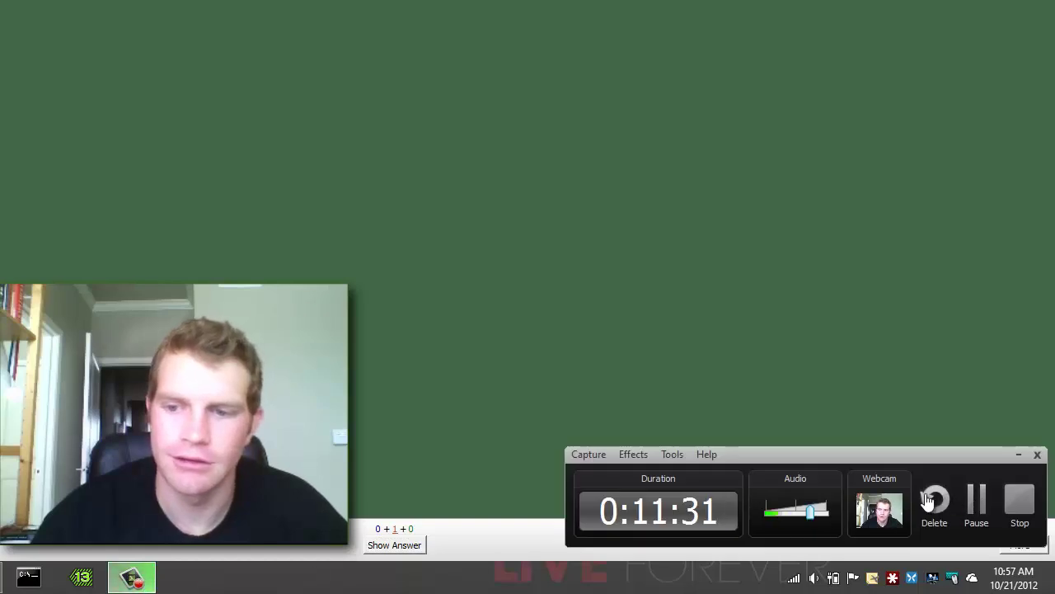